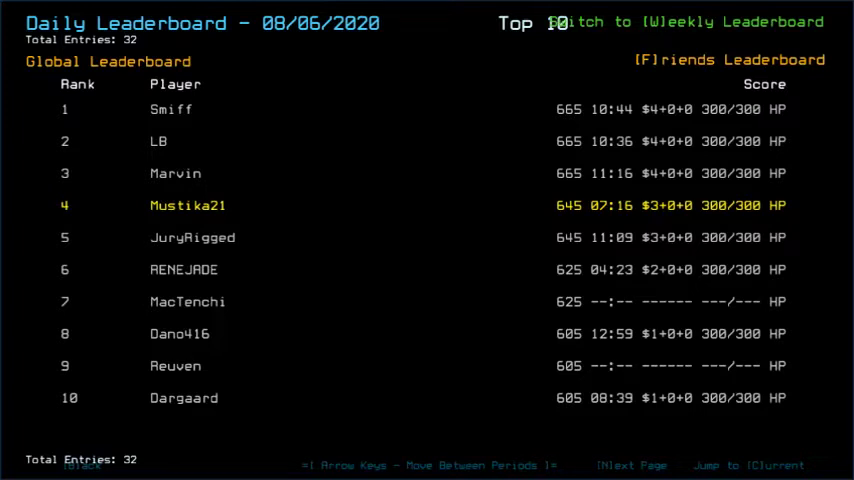
# Filter the daily leaderboard to friends only, then return to the Challenge Launcher.
pyautogui.press('f')
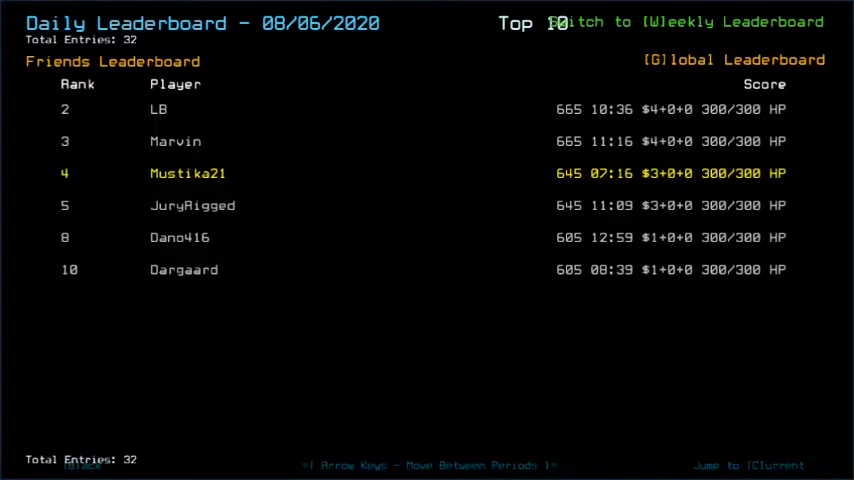
pyautogui.press('Escape')
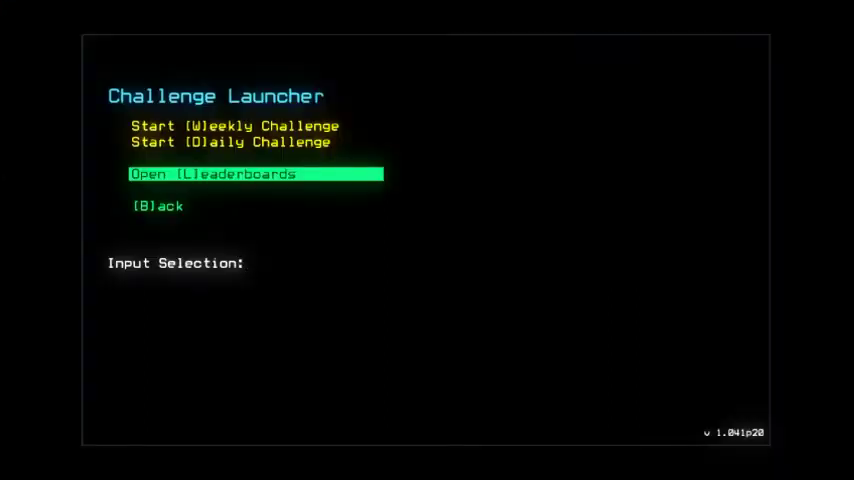
pyautogui.write('d')
# Launch the daily challenge and reach the graphics options from the pause menu.
pyautogui.press('Return')
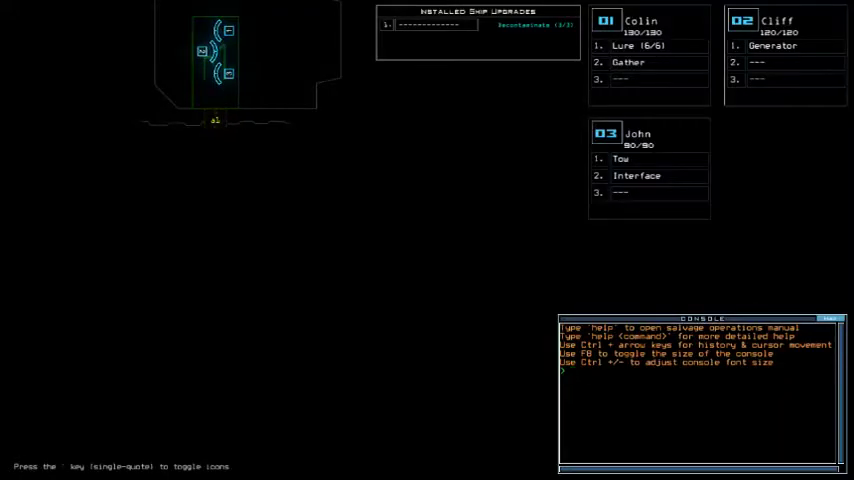
pyautogui.press('Escape')
pyautogui.press('o')
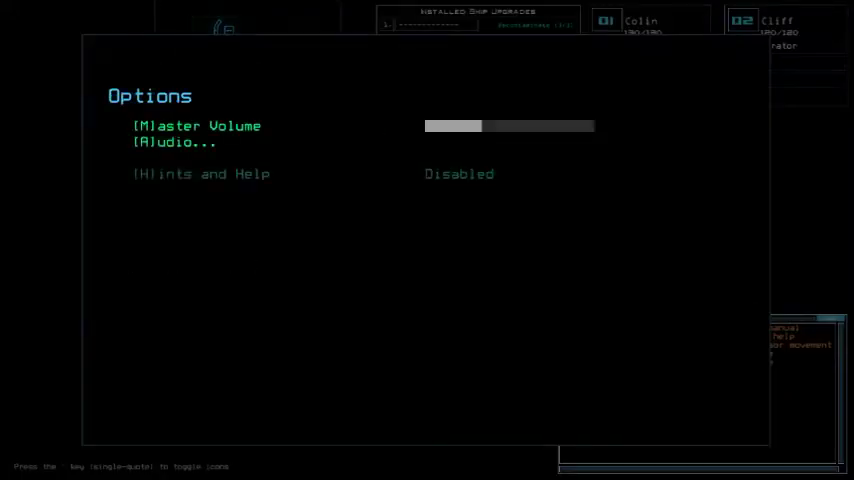
pyautogui.press('g')
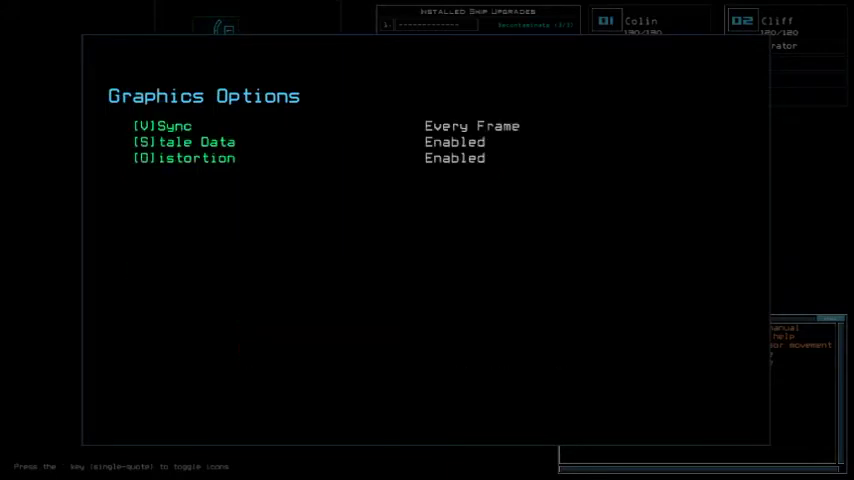
# Set far view to Simple, lower quality and clutter, and back out of options.
pyautogui.press('f')
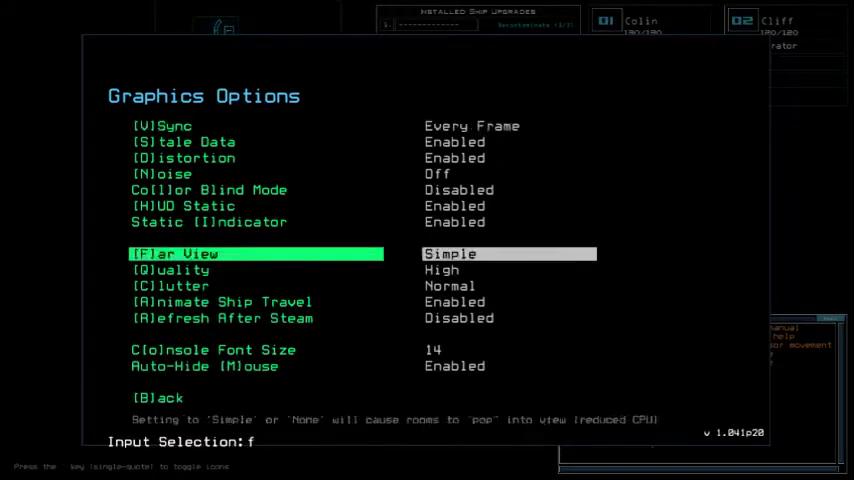
pyautogui.press('q')
pyautogui.press('c')
pyautogui.press('b')
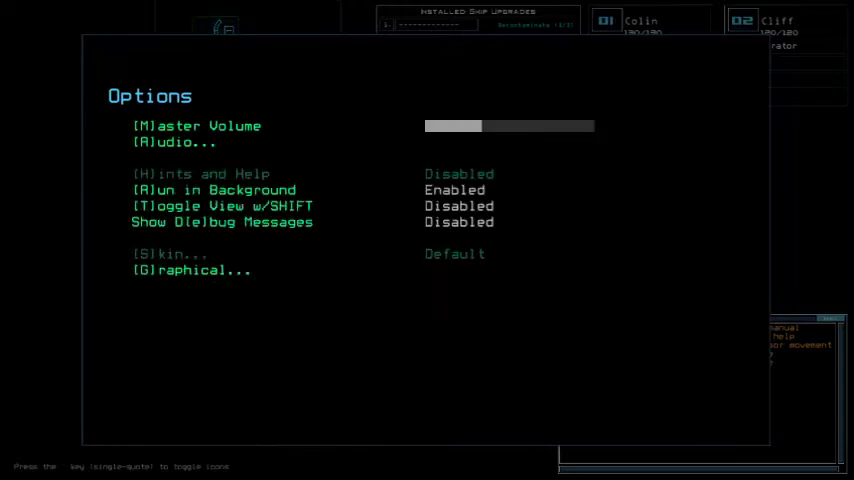
pyautogui.press('b')
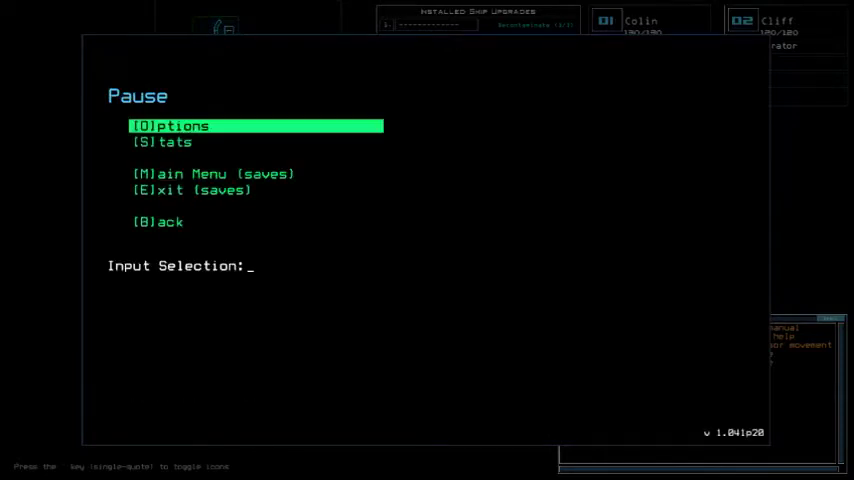
pyautogui.write('bstatus')
# Check the ship status and swap modules so John holds Lure, Interface and Gather.
pyautogui.press('Return')
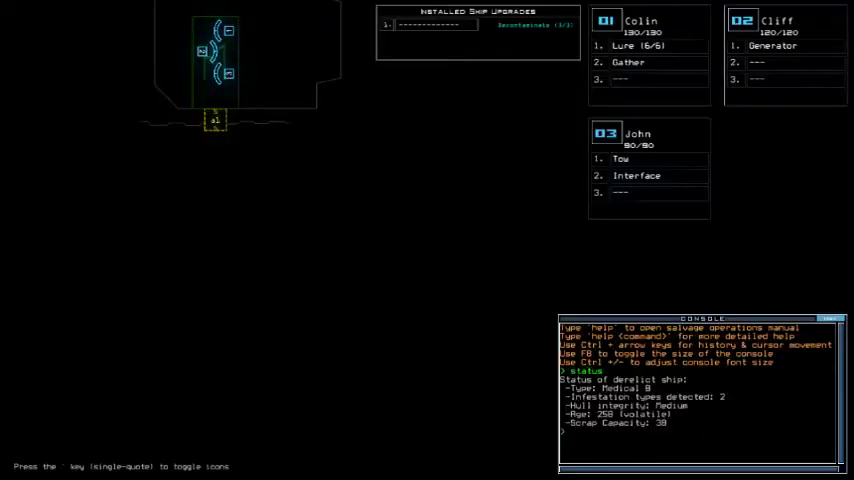
pyautogui.write('swap')
pyautogui.press('Return')
pyautogui.press('Escape')
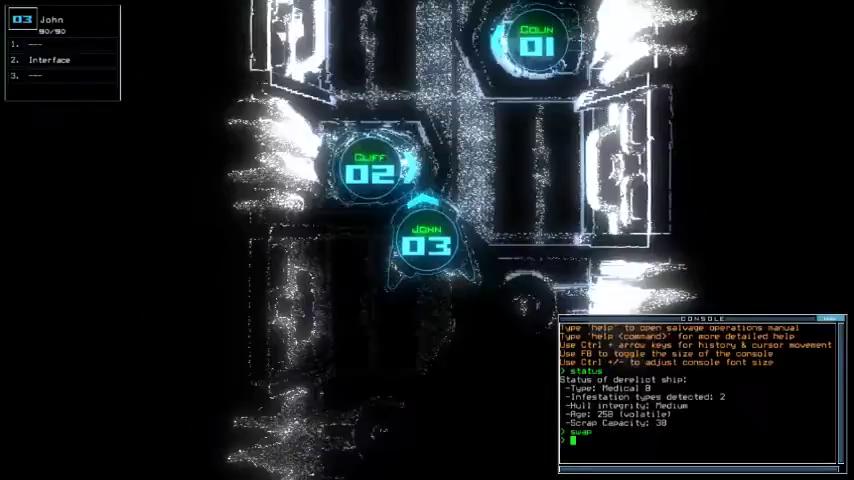
pyautogui.write('swap')
pyautogui.press('Return')
pyautogui.press('Return')
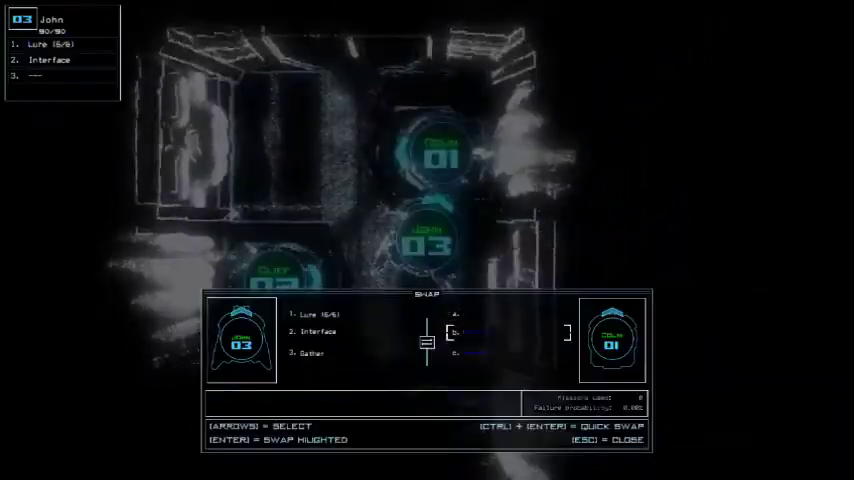
pyautogui.press('Escape')
pyautogui.press('Up')
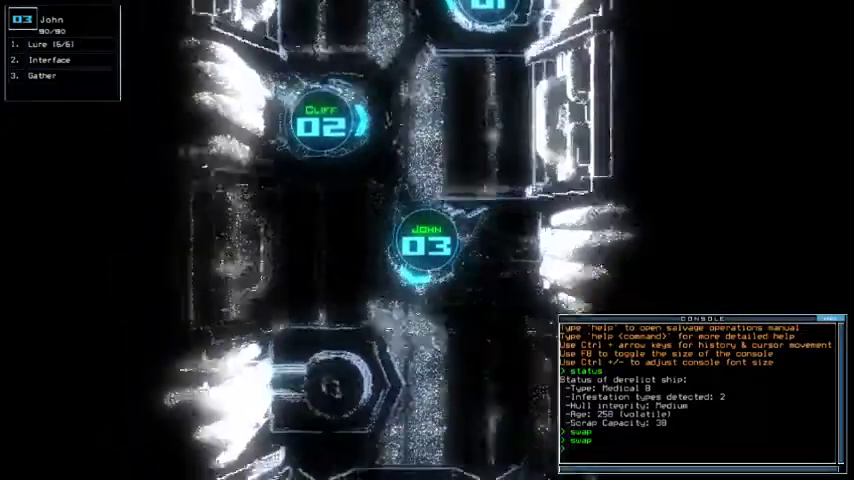
# Cycle through drones Cliff, Colin and John, then review the schematic map and John's camera.
pyautogui.press('2')
pyautogui.press('1')
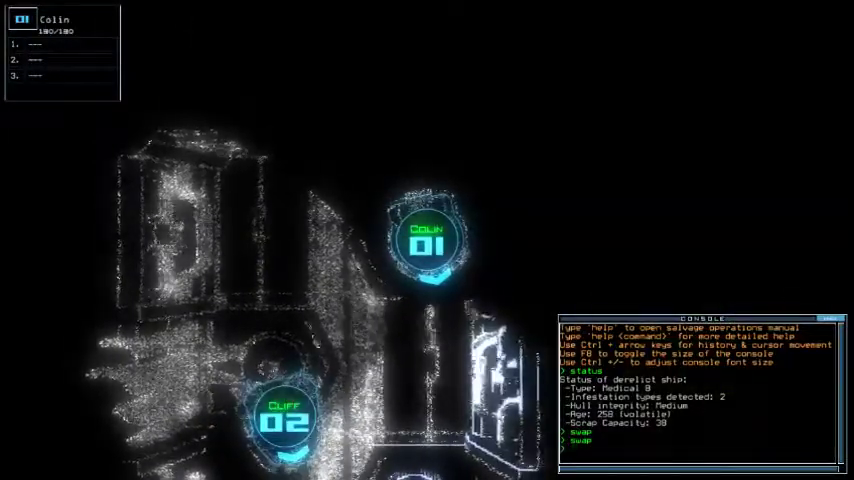
pyautogui.press('2')
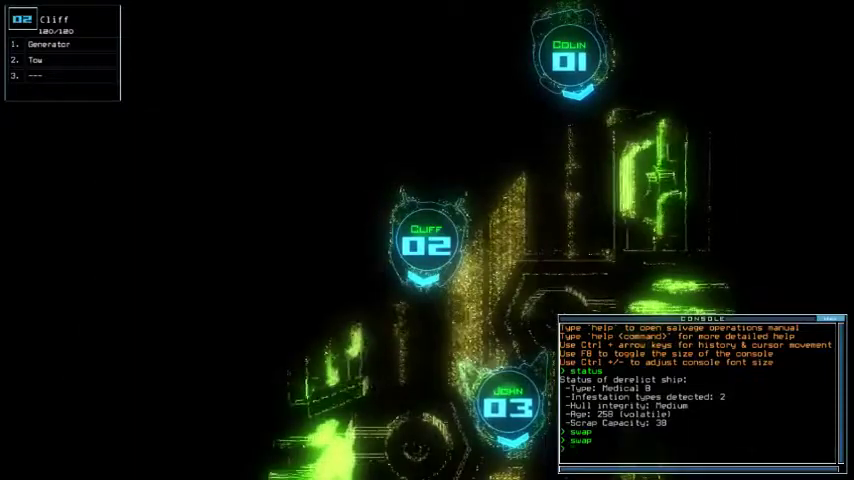
pyautogui.press('3')
pyautogui.press('space')
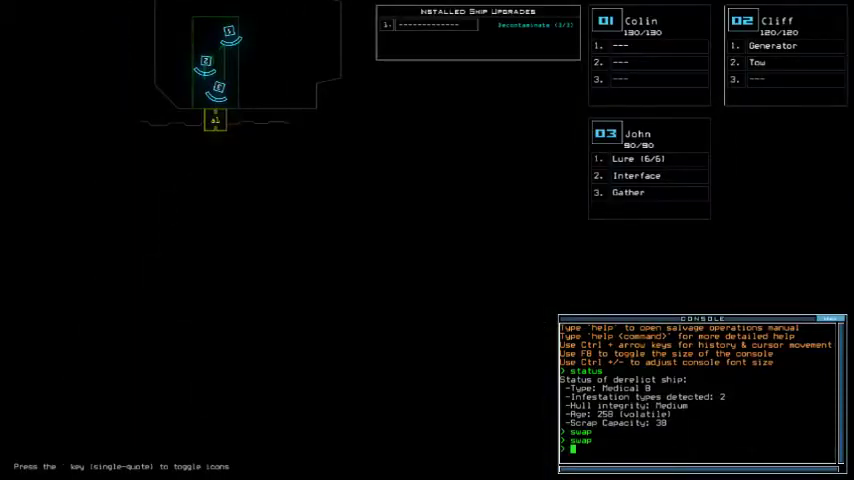
pyautogui.press('Left')
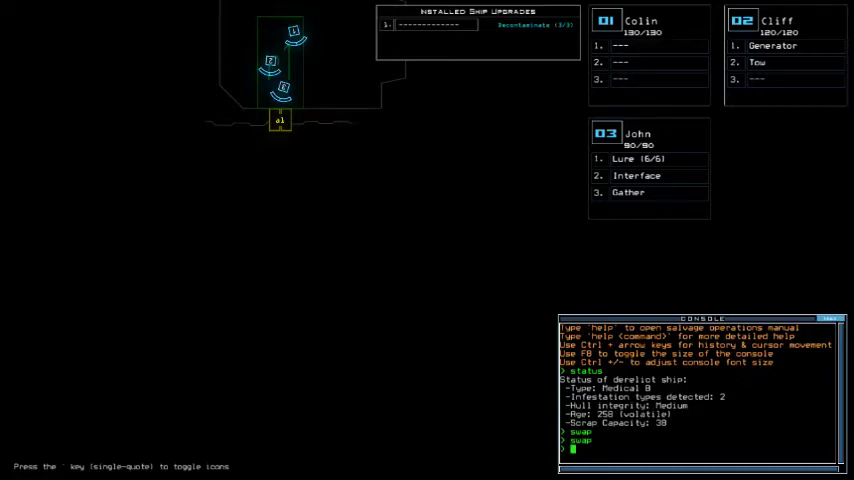
pyautogui.press('Tab')
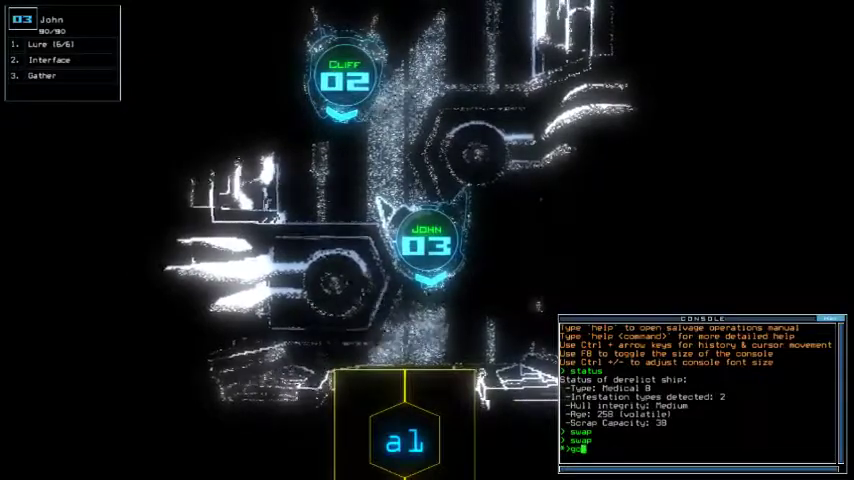
pyautogui.write('go')
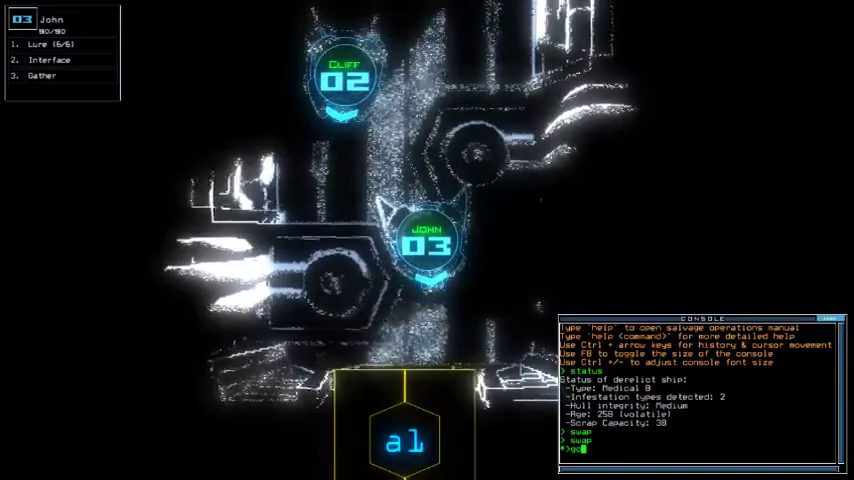
# Send the drones into the derelict ship and have John gather fuel.
pyautogui.press('Return')
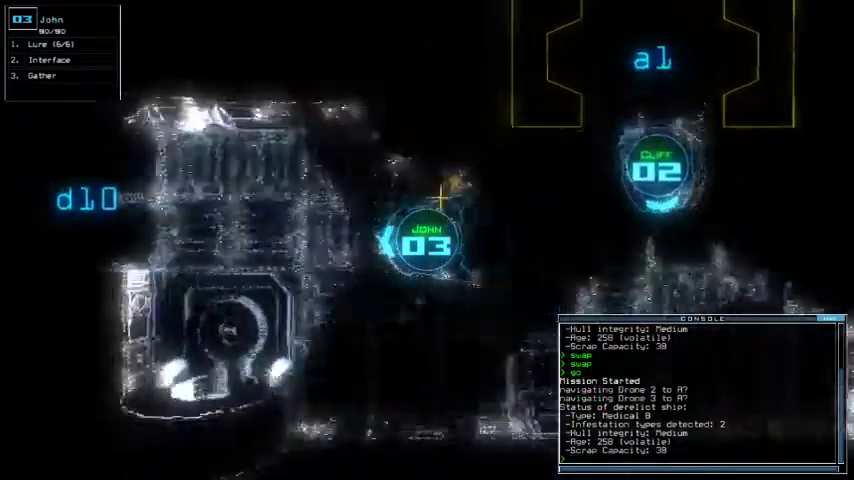
pyautogui.write('g')
pyautogui.press('Return')
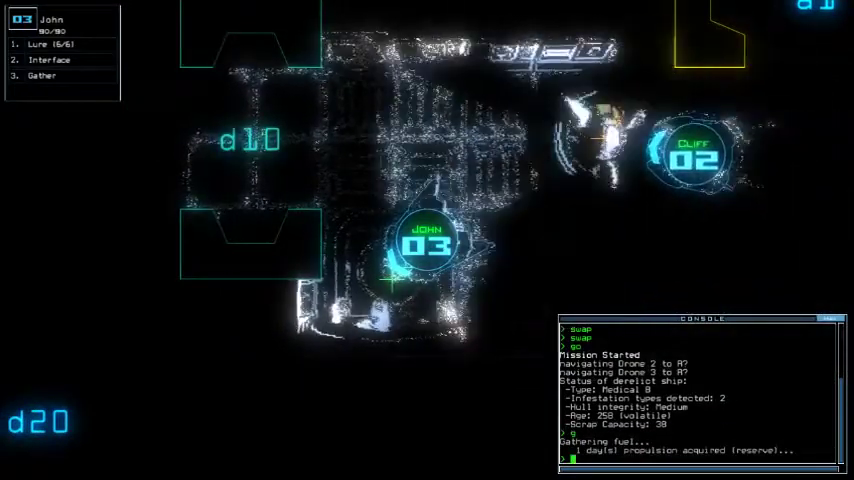
pyautogui.press('Tab')
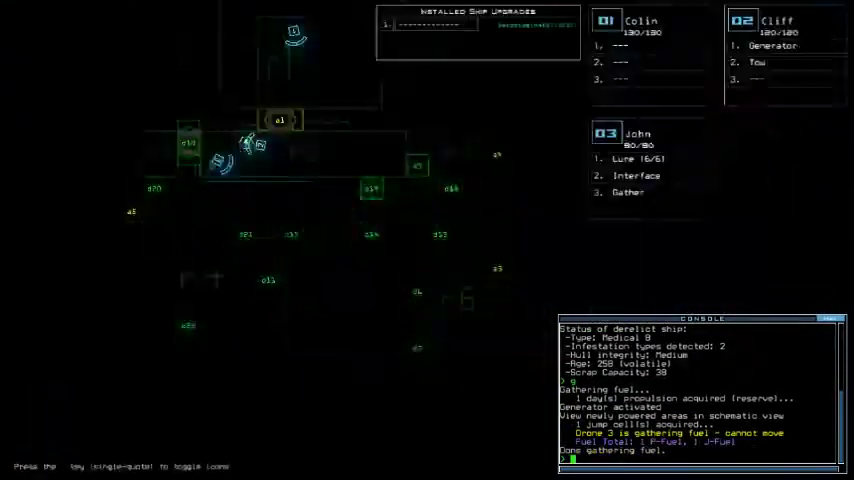
pyautogui.press('Tab')
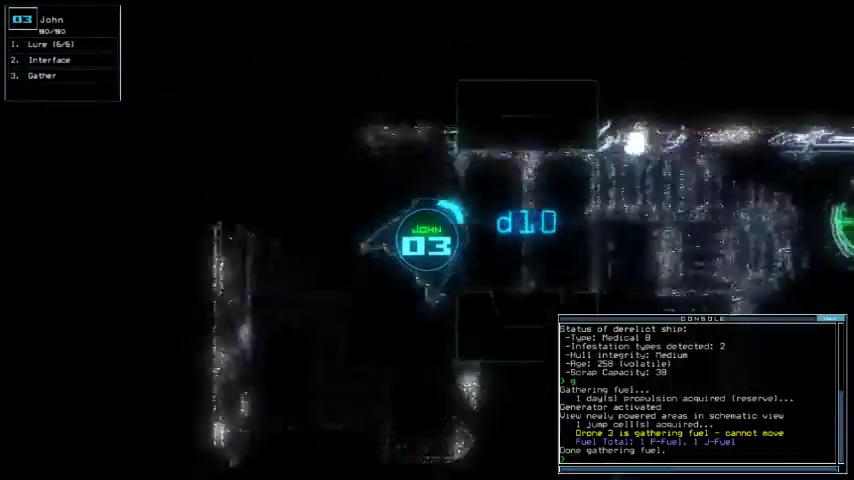
pyautogui.write('d10')
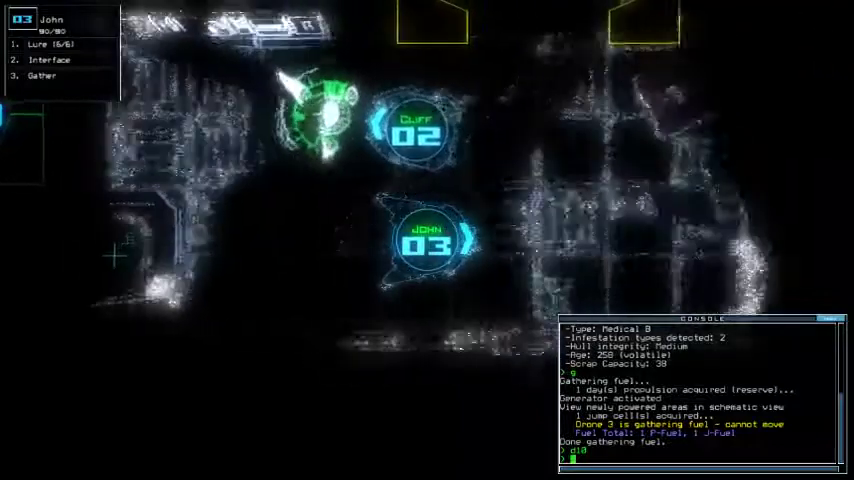
# Open door d10, seal all doors to r1, and drop John's lure.
pyautogui.press('Return')
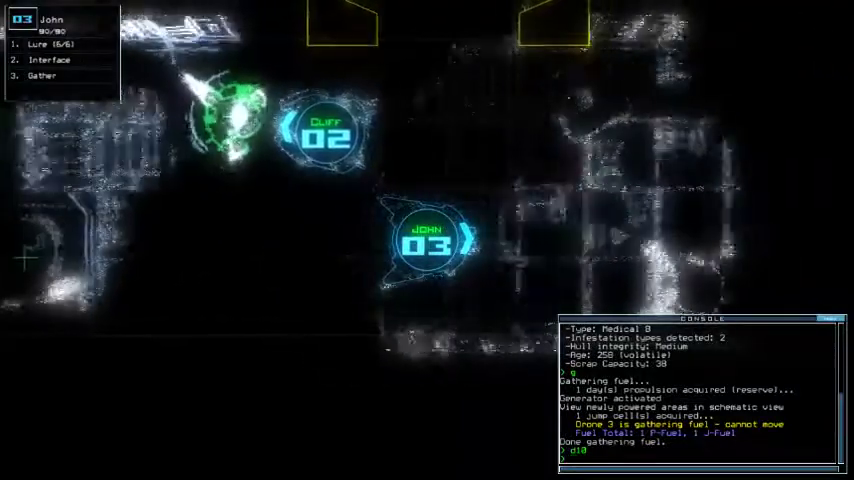
pyautogui.write('r1')
pyautogui.press('Return')
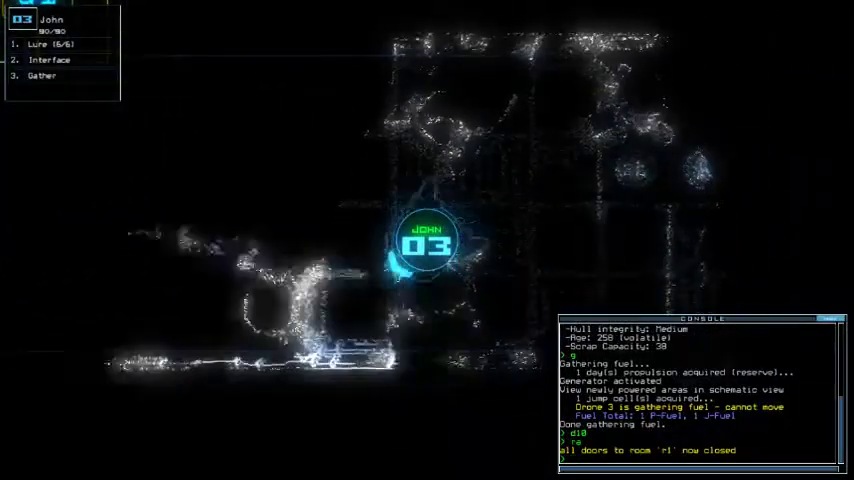
pyautogui.press('Tab')
pyautogui.press('Tab')
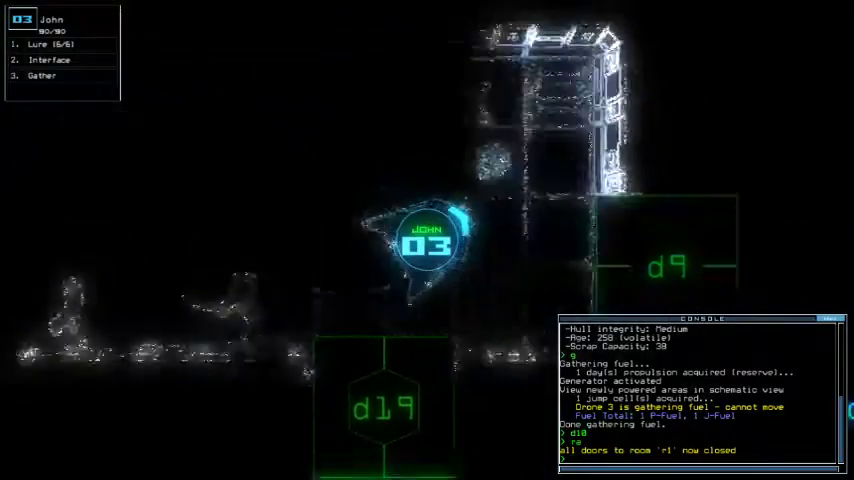
pyautogui.write('1')
pyautogui.press('Return')
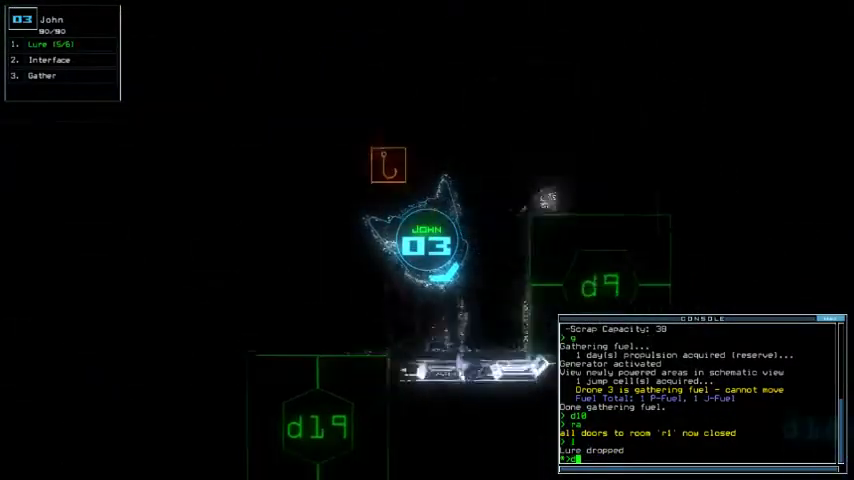
pyautogui.write('d9')
# Move John through d9 toward d19, gather scrap, and close doors behind him.
pyautogui.press('Return')
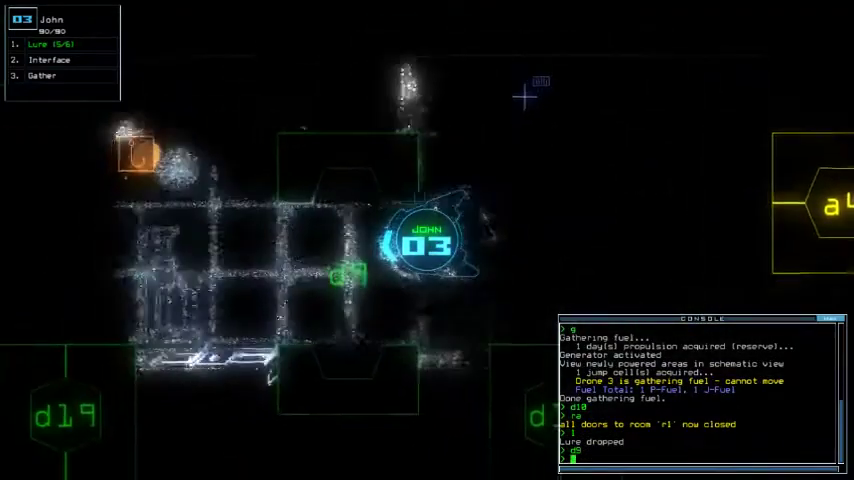
pyautogui.press('Return')
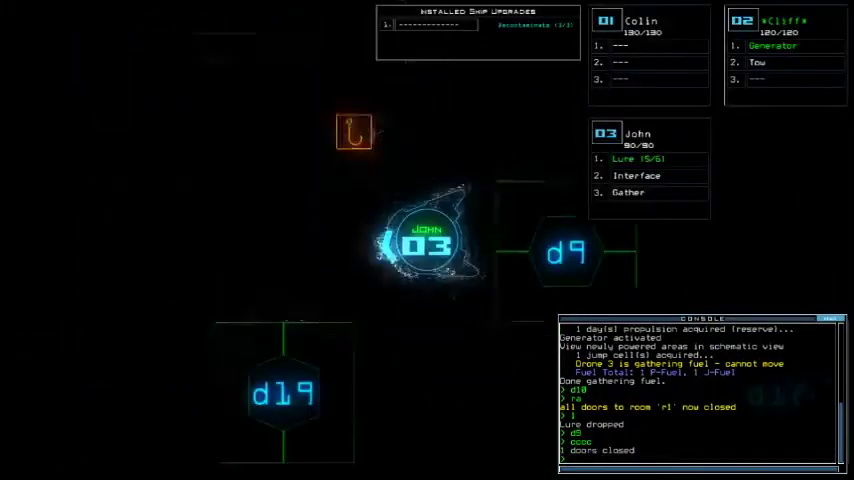
pyautogui.write('d19')
pyautogui.press('Return')
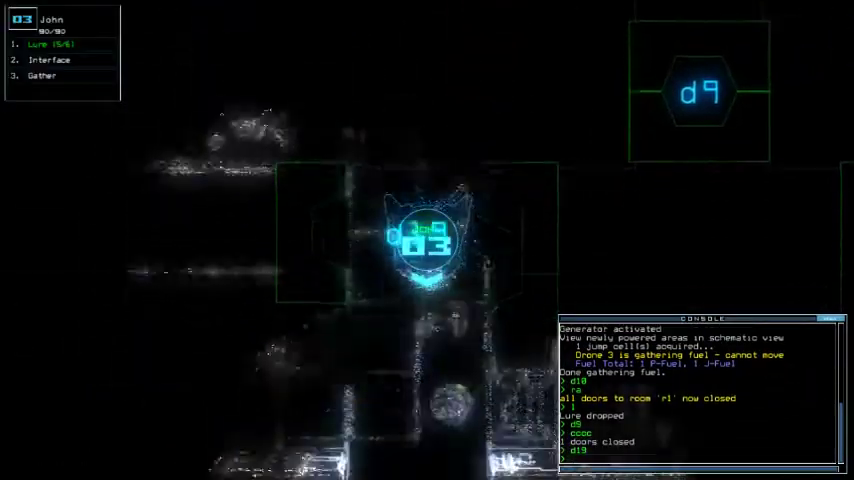
pyautogui.write('g')
pyautogui.press('Return')
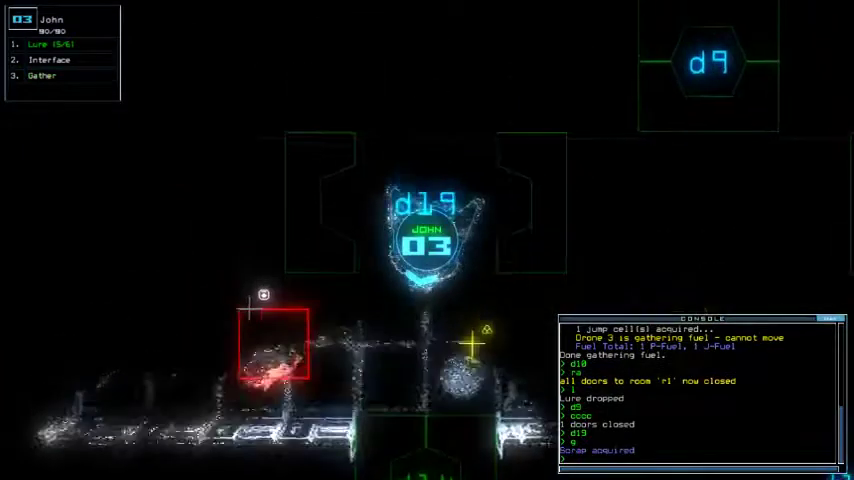
pyautogui.write('cccc')
pyautogui.press('Return')
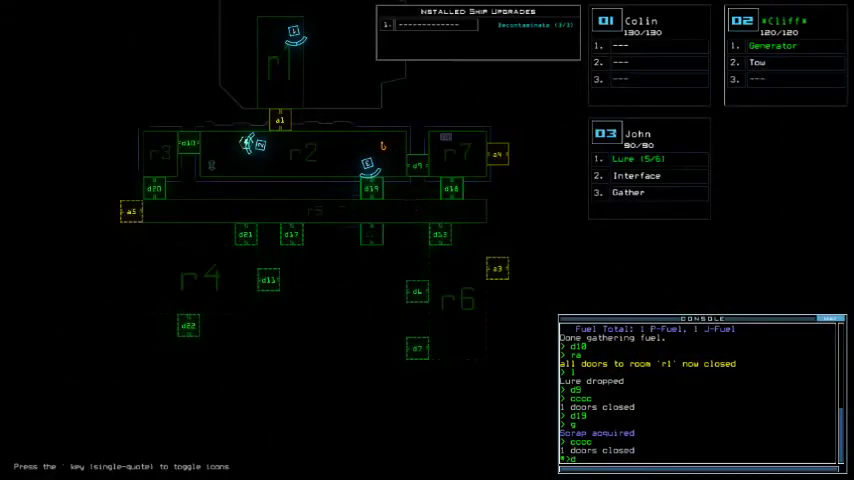
pyautogui.write('d9 d19')
# Open and close doors d9 and d19, then open all doors to r1.
pyautogui.press('Return')
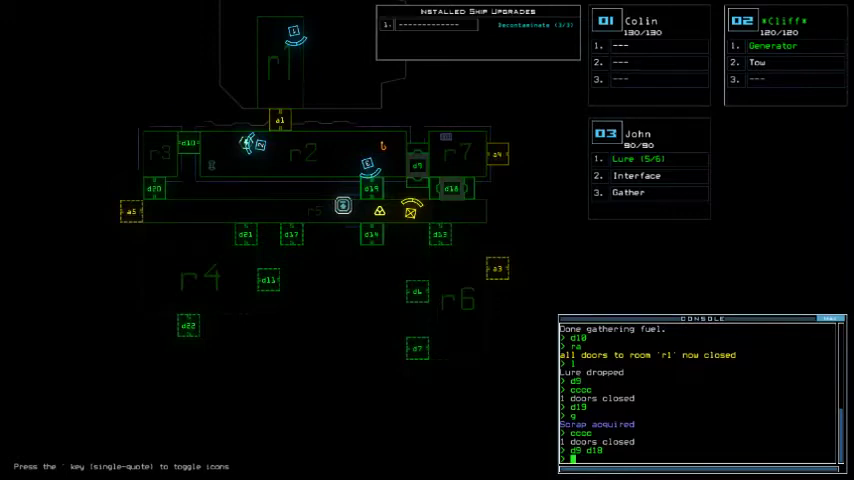
pyautogui.press('space')
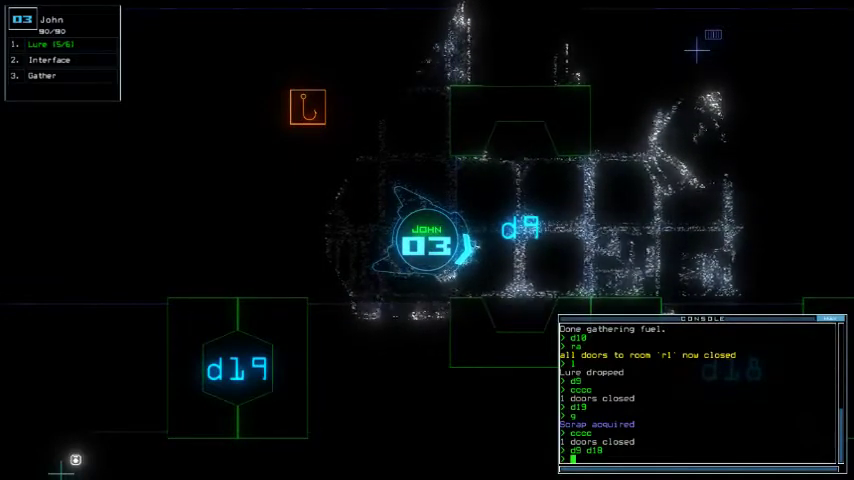
pyautogui.write('cc')
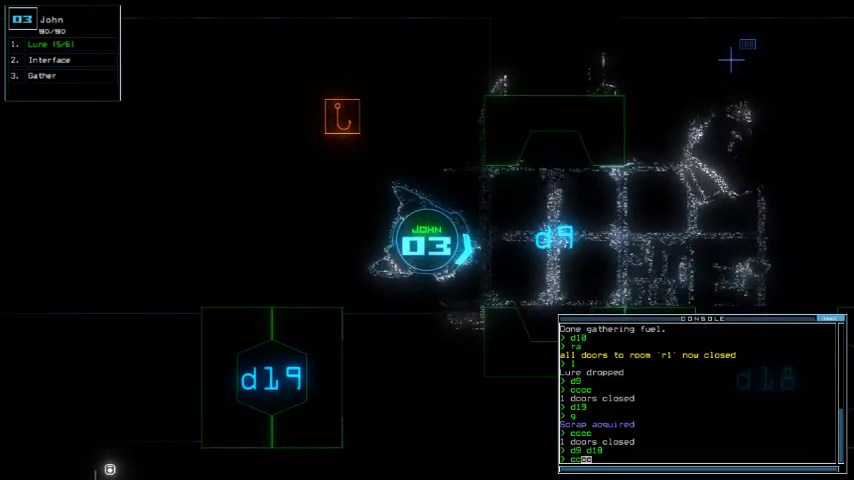
pyautogui.write('cc')
pyautogui.press('Return')
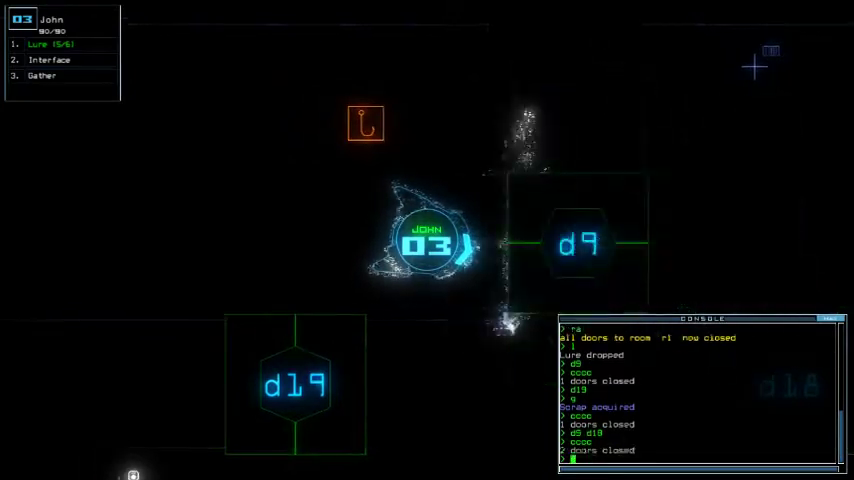
pyautogui.write('d19')
pyautogui.press('Return')
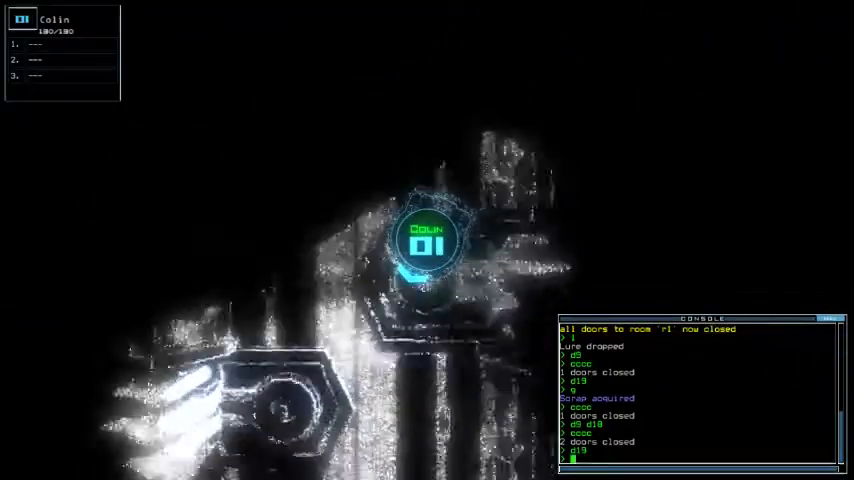
pyautogui.write('ar')
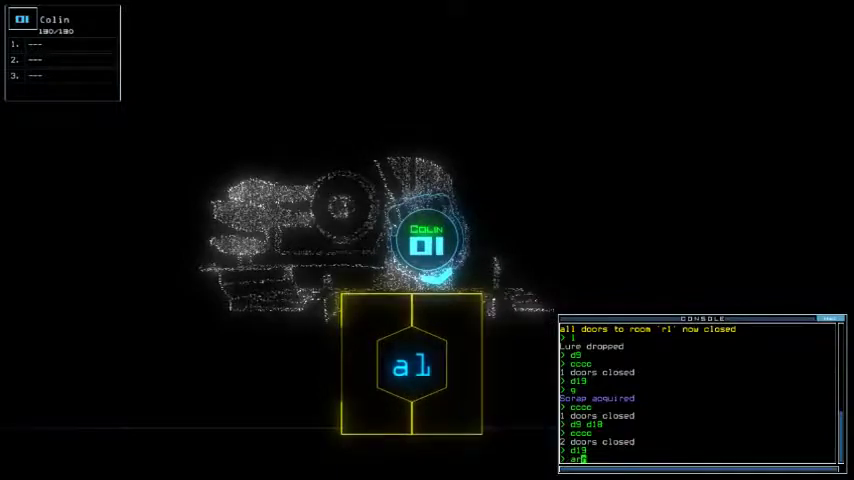
pyautogui.write('1')
pyautogui.press('Return')
pyautogui.write('swap')
# Give Colin the Tow upgrade and send drone 1 to r5 to tow Sarah.
pyautogui.press('Return')
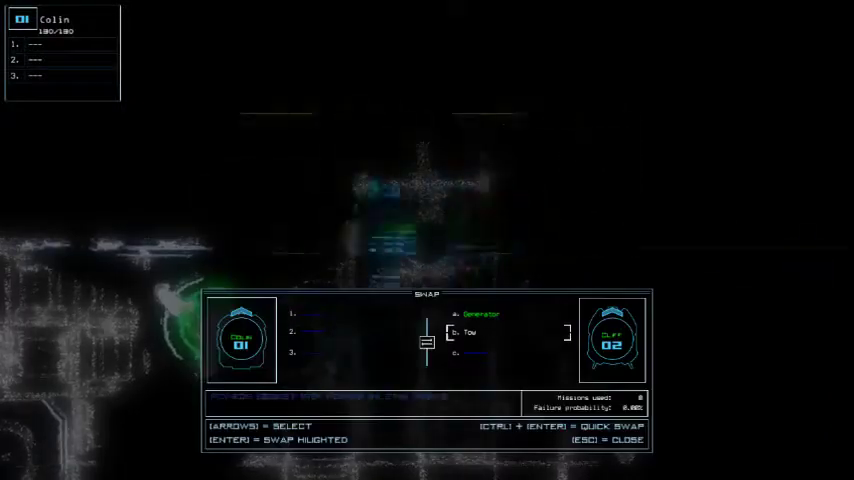
pyautogui.press('Escape')
pyautogui.press('Tab')
pyautogui.write('5')
pyautogui.press('Return')
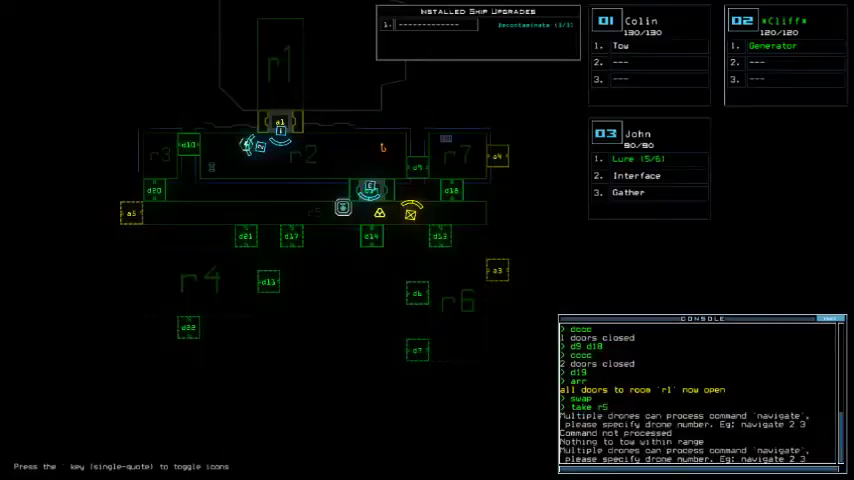
pyautogui.press('space')
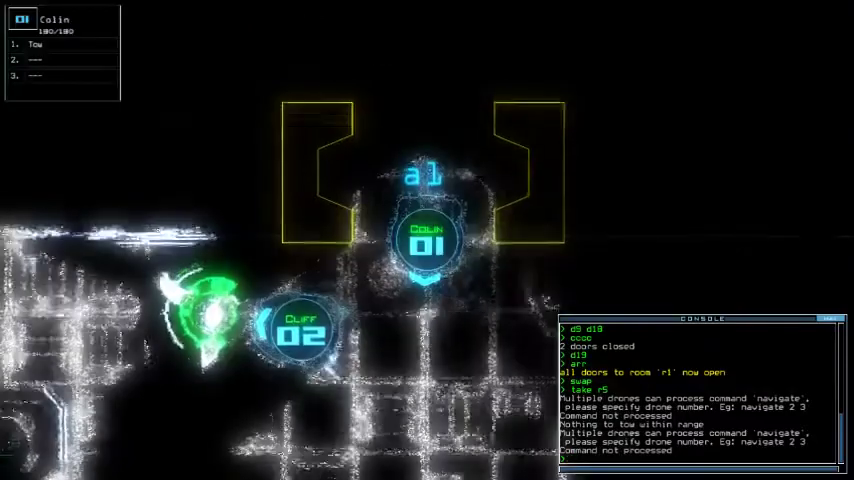
pyautogui.write('take 1r5')
pyautogui.press('Return')
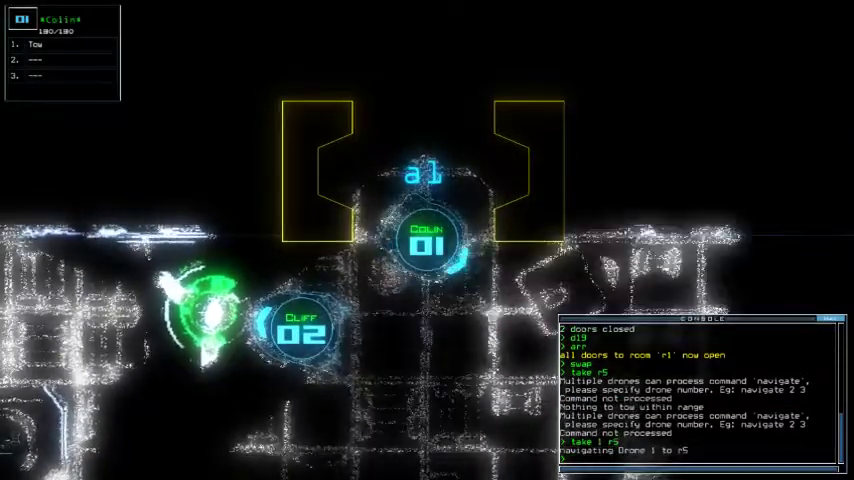
pyautogui.write('3g')
# Have John gather scrap, list r5's items, and gather more scrap there.
pyautogui.press('Return')
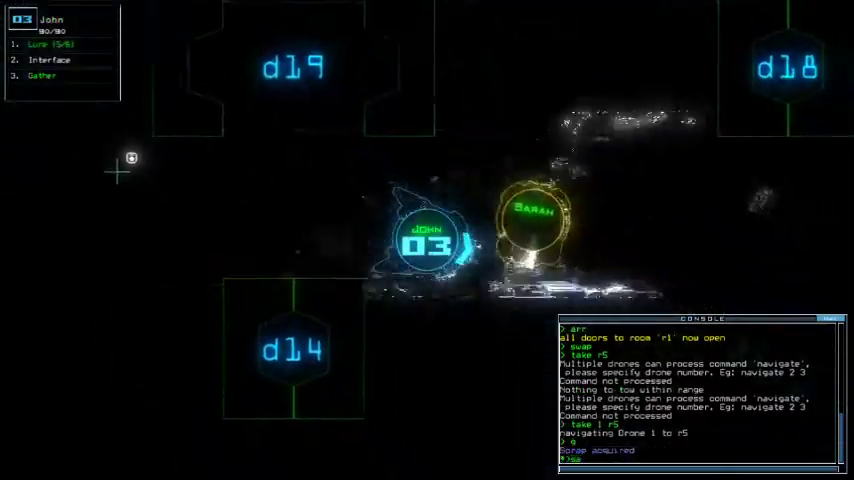
pyautogui.write('sw')
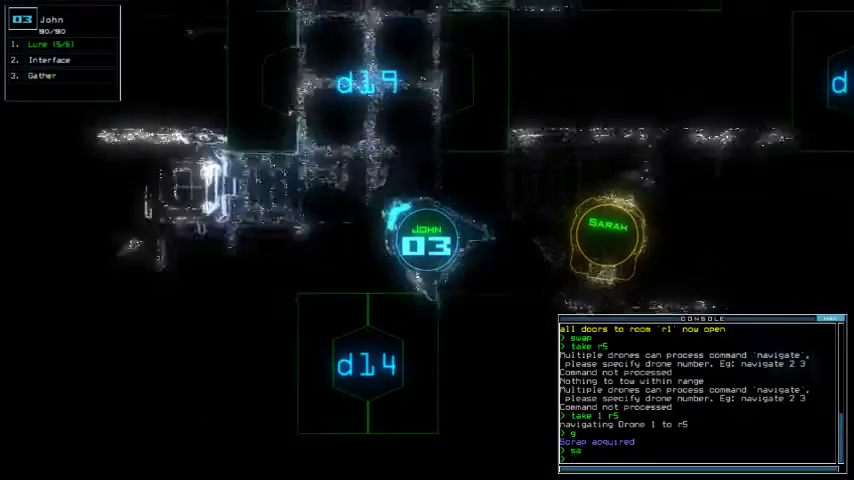
pyautogui.press('Return')
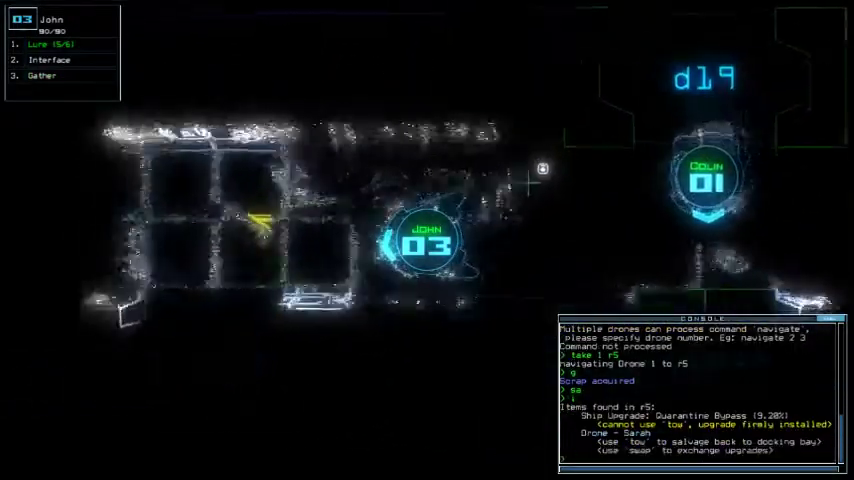
pyautogui.write('g')
pyautogui.press('Return')
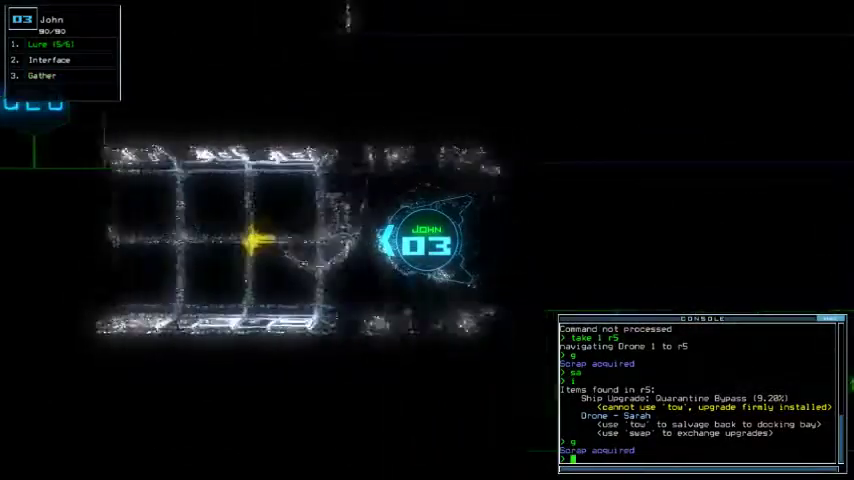
pyautogui.press('Return')
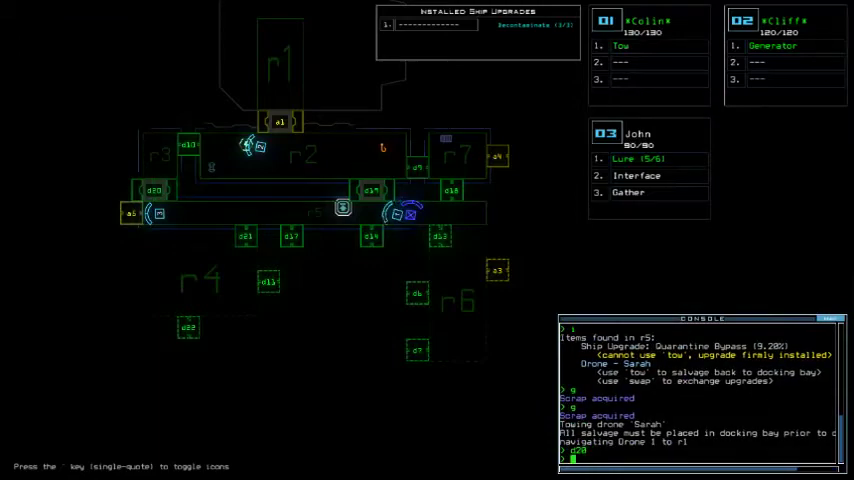
pyautogui.write('back ')
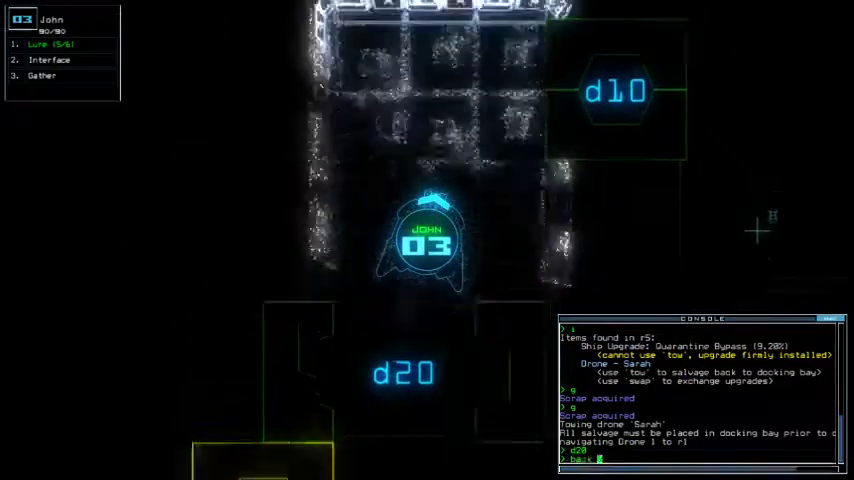
pyautogui.write('2')
# Return Cliff to r1 via d20 and have Colin stop towing Sarah there.
pyautogui.press('Return')
pyautogui.press('Tab')
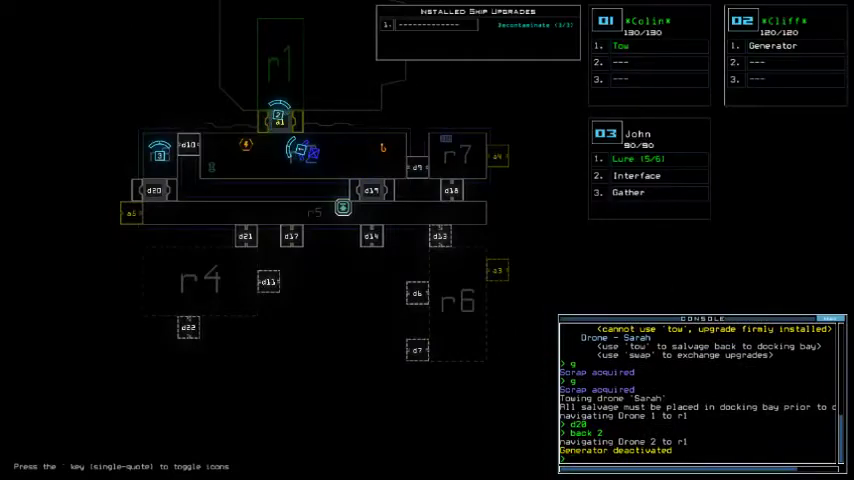
pyautogui.press('Tab')
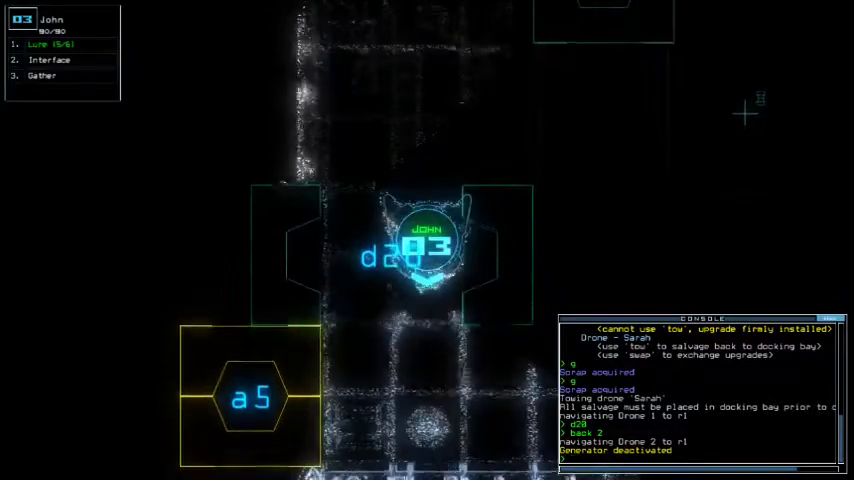
pyautogui.press('Tab')
pyautogui.press('Tab')
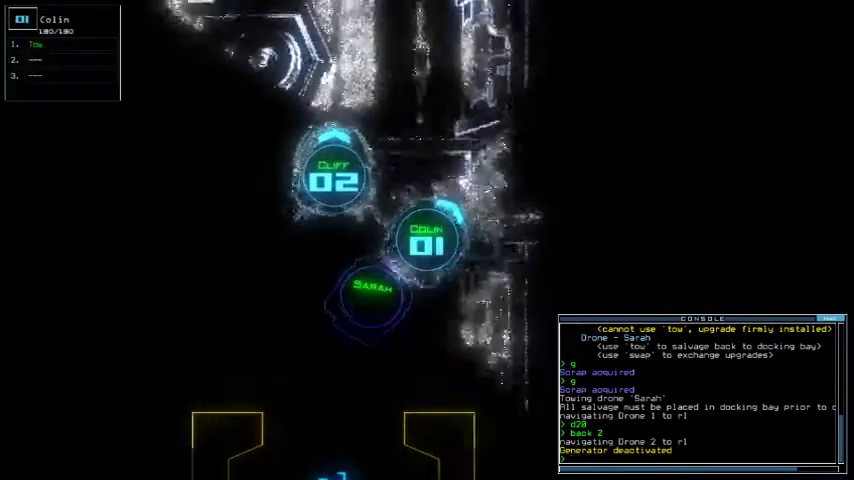
pyautogui.write('to')
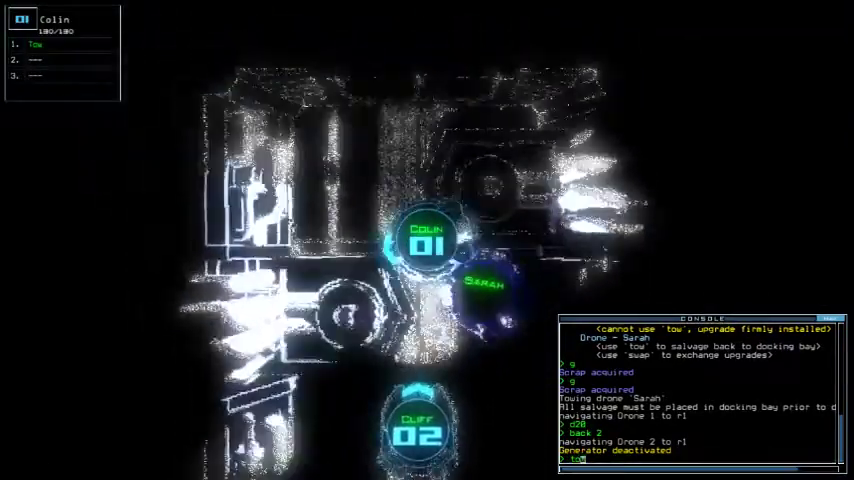
pyautogui.write('w')
pyautogui.press('Return')
pyautogui.press('Tab')
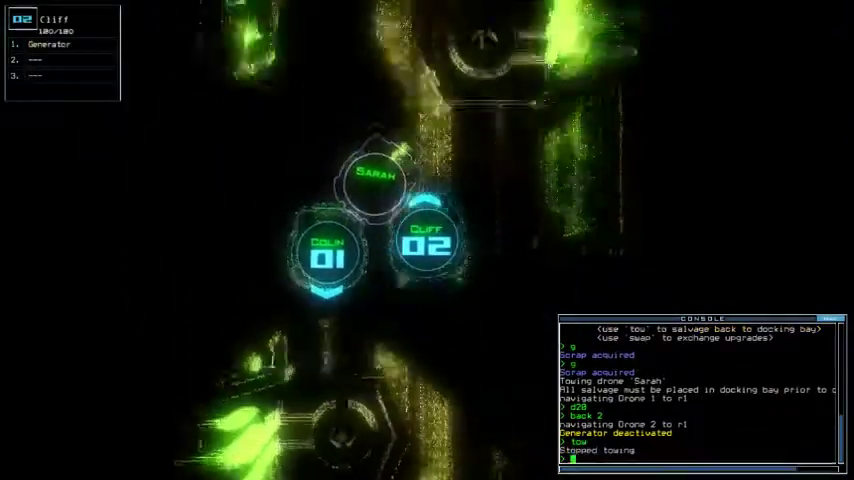
pyautogui.write('swap')
# Exchange upgrades with Sarah and Colin so Cliff gains the Sonic module.
pyautogui.press('Return')
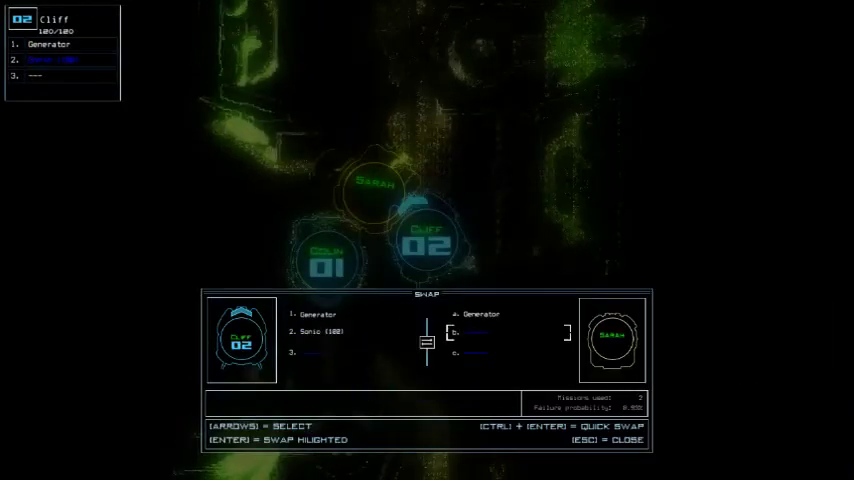
pyautogui.press('Escape')
pyautogui.write('1swap')
pyautogui.press('Return')
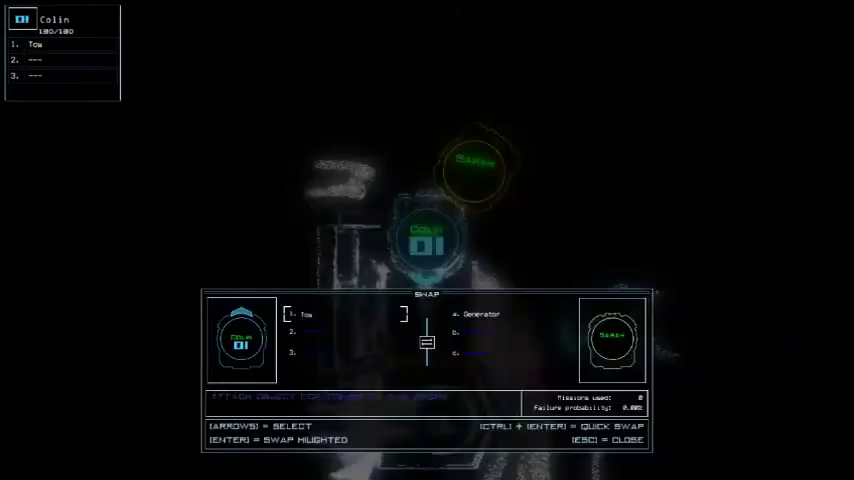
pyautogui.press('Escape')
# Move Cliff past bay a1, reactivate the generator, and switch to John.
pyautogui.press('2')
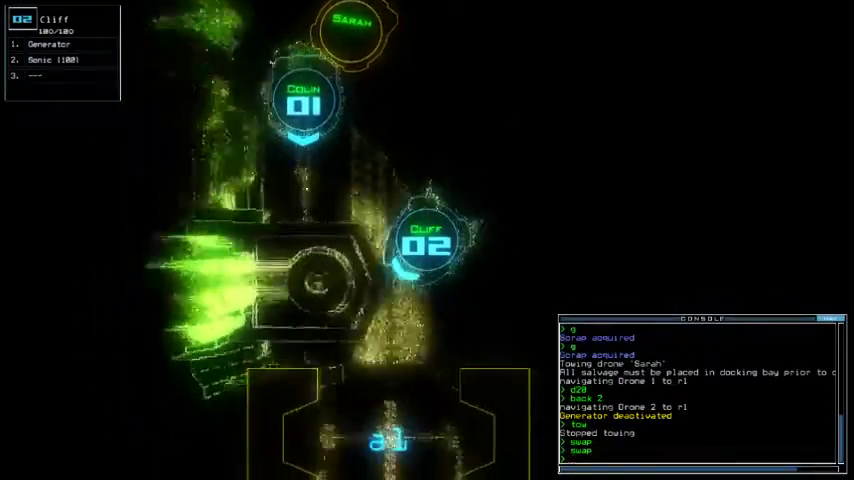
pyautogui.press('Down')
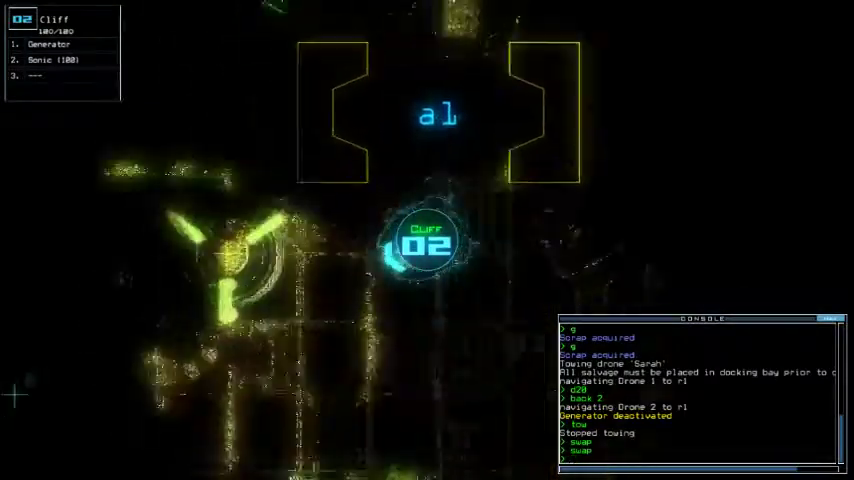
pyautogui.write('g')
pyautogui.press('Return')
pyautogui.press('3')
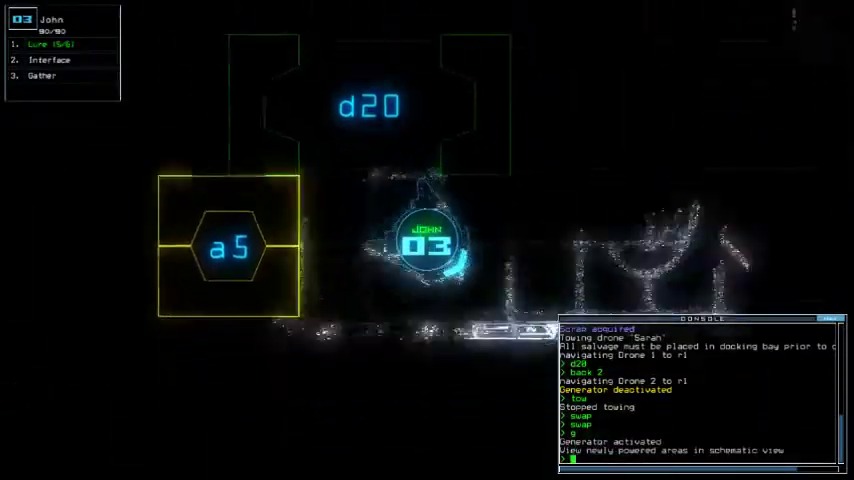
pyautogui.write('cccc')
# Close doors around John, pick up and drop the lure, gather scrap, and pass through d13.
pyautogui.press('Return')
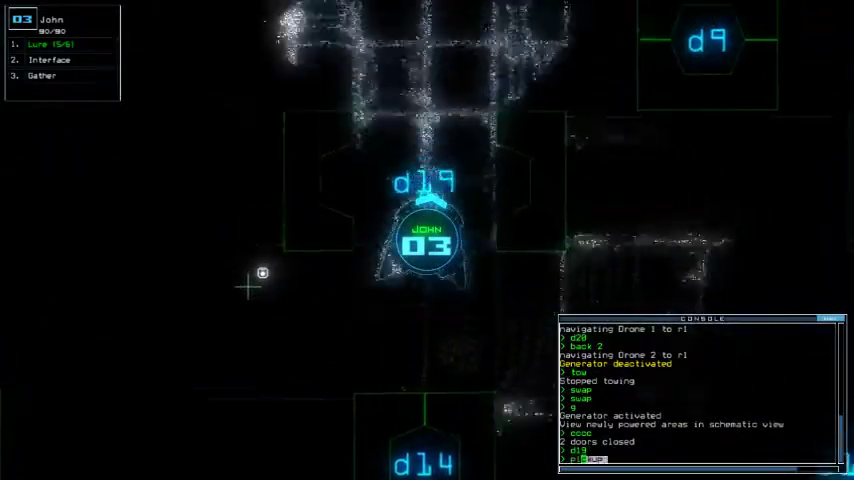
pyautogui.write('d1ckup')
pyautogui.press('Return')
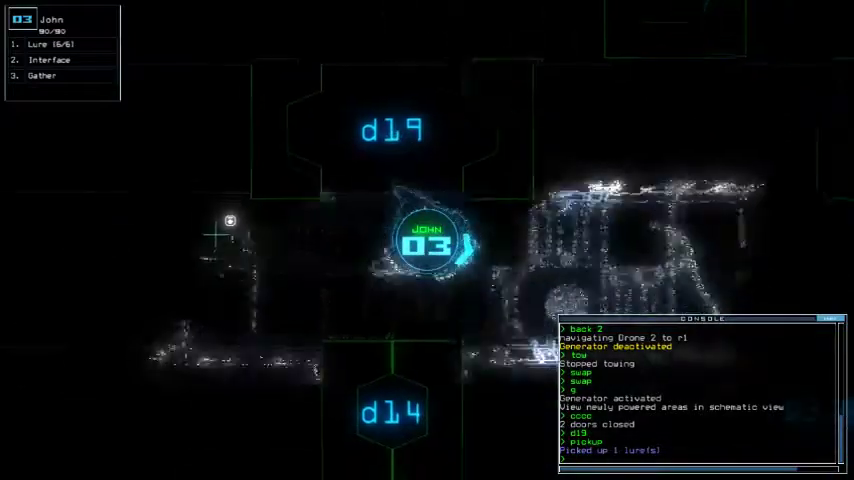
pyautogui.write('cc')
pyautogui.press('Return')
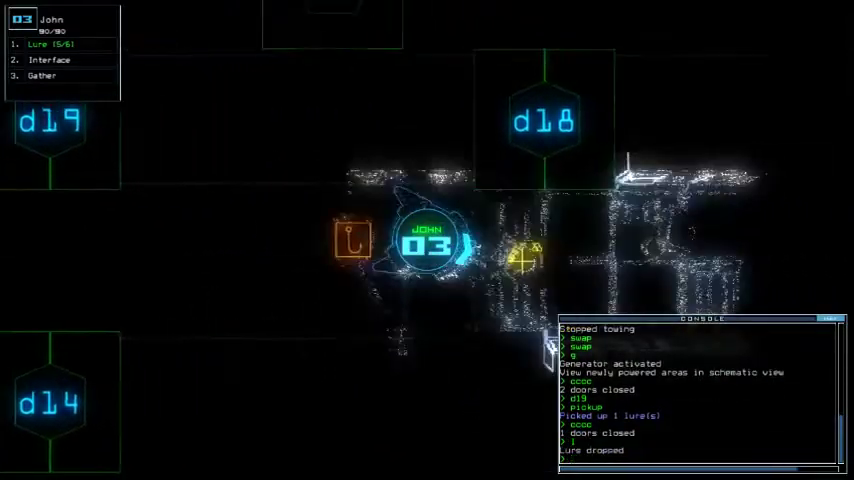
pyautogui.write('g')
pyautogui.press('Return')
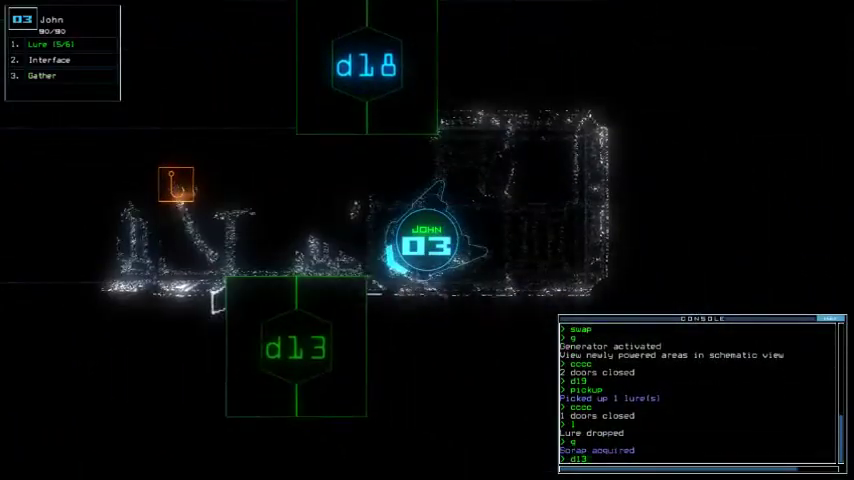
pyautogui.press('space')
pyautogui.press('space')
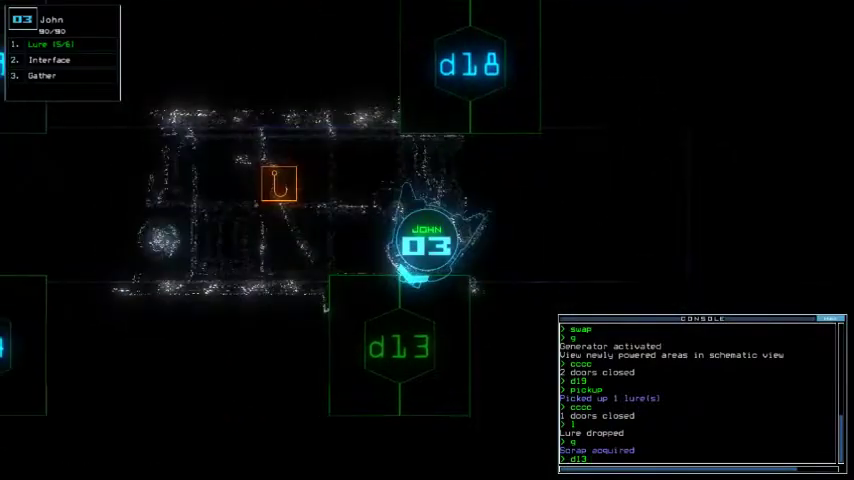
pyautogui.press('Return')
pyautogui.write('cc')
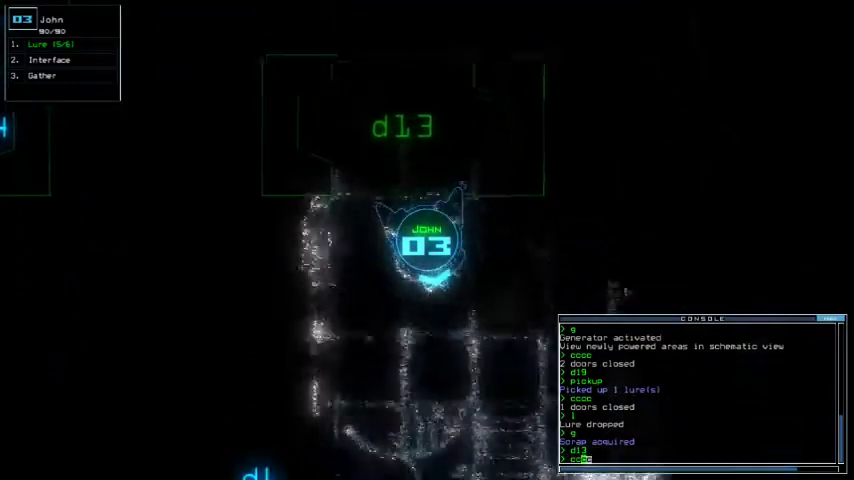
pyautogui.write('cc')
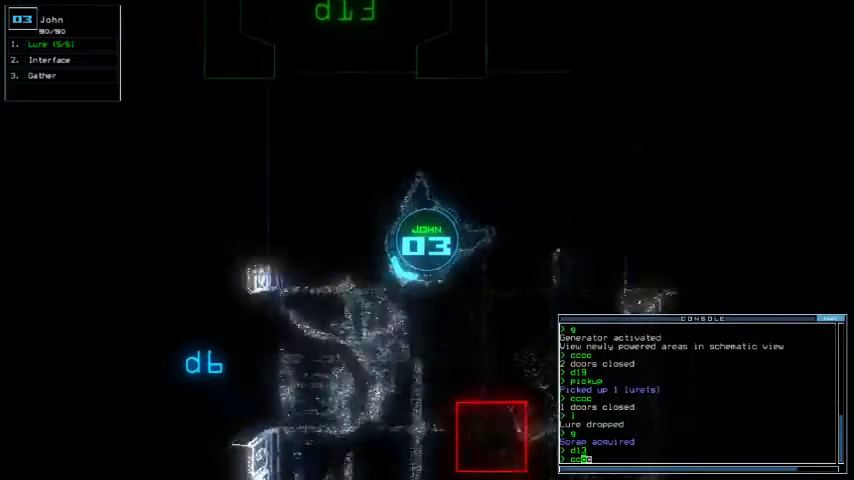
# Survey the ship's five rooms through John's interface, disconnect, and show the schematic.
pyautogui.press('BackSpace')
pyautogui.press('BackSpace')
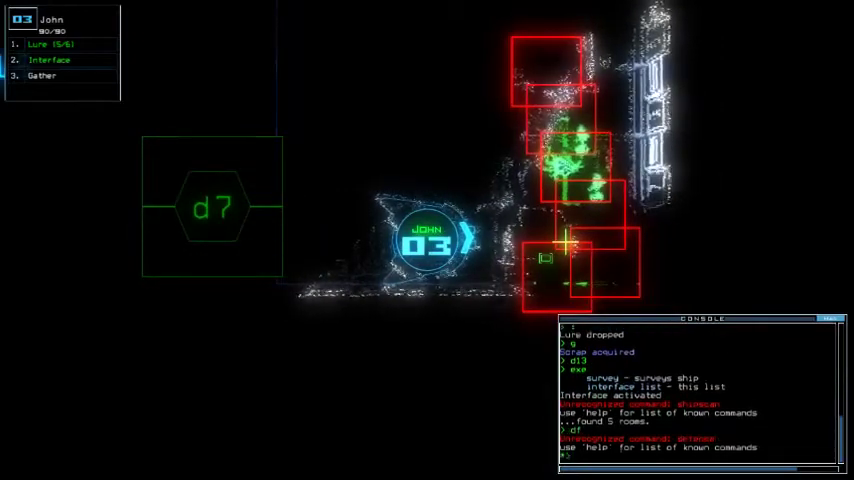
pyautogui.write('d5')
pyautogui.press('Return')
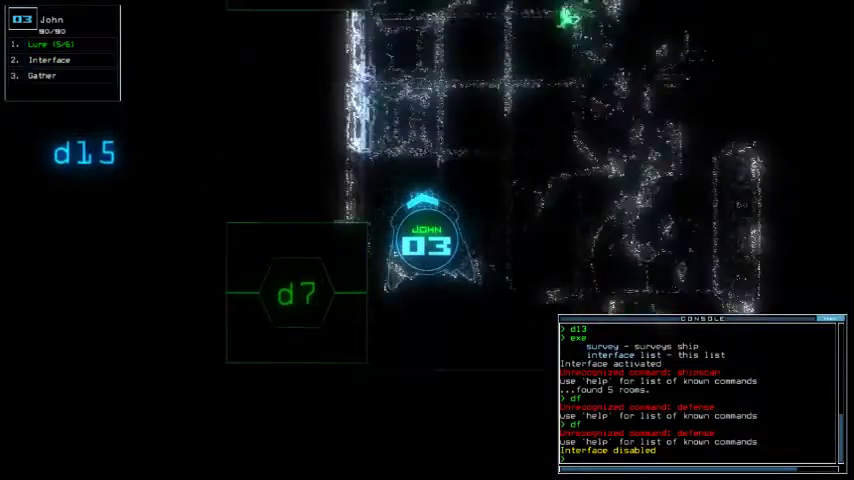
pyautogui.press('space')
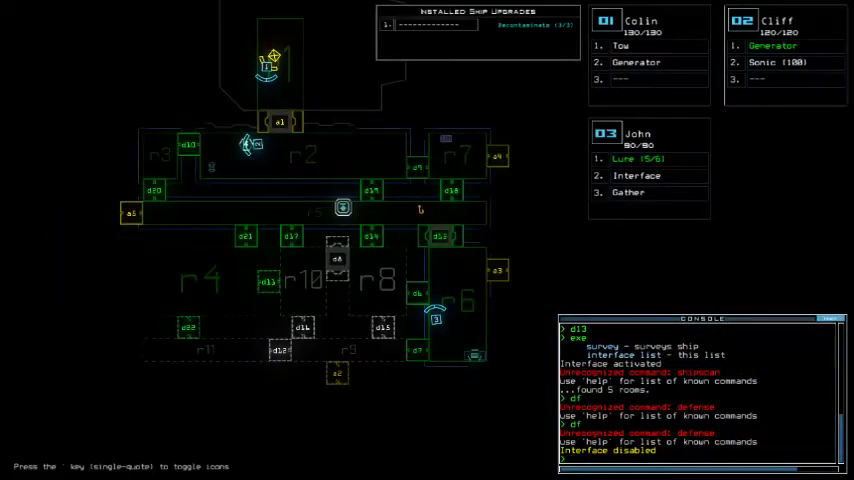
# Move John through d7, close the doors, and pick up lures to 6/6.
pyautogui.press('space')
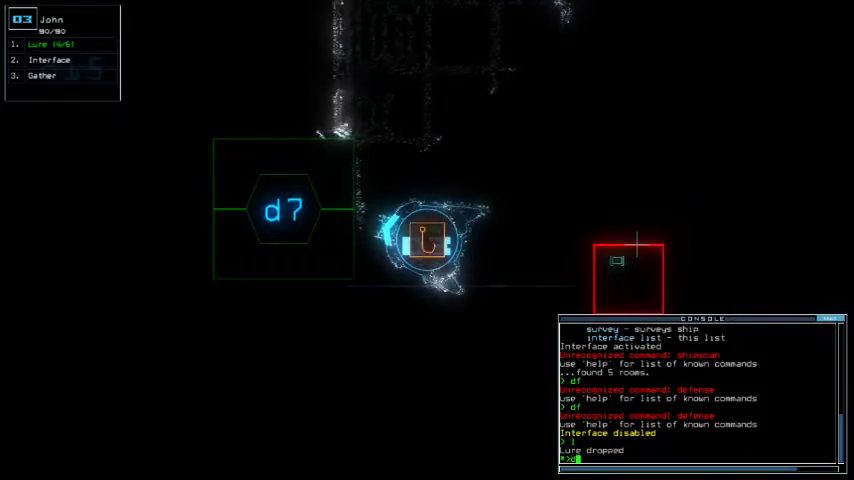
pyautogui.write('d7')
pyautogui.press('Return')
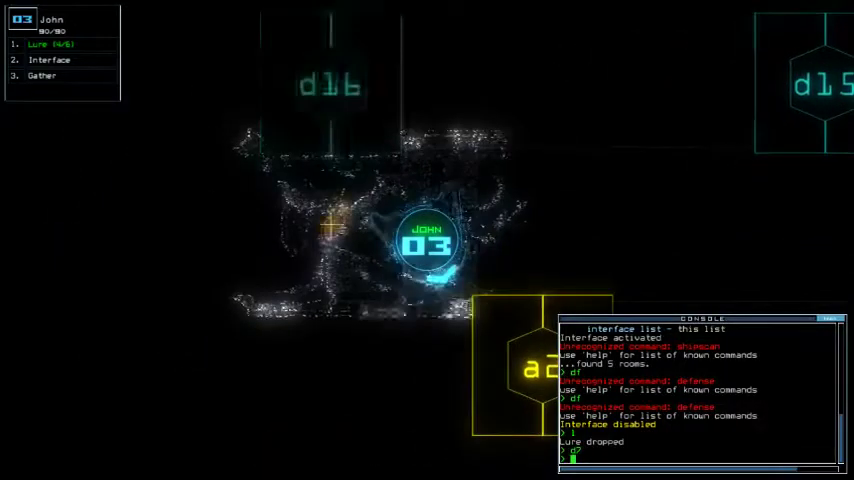
pyautogui.write('pickup')
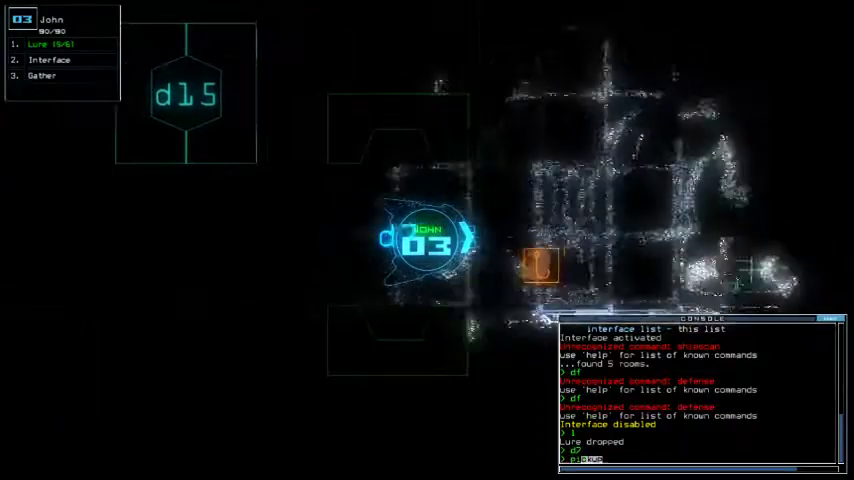
pyautogui.press('Return')
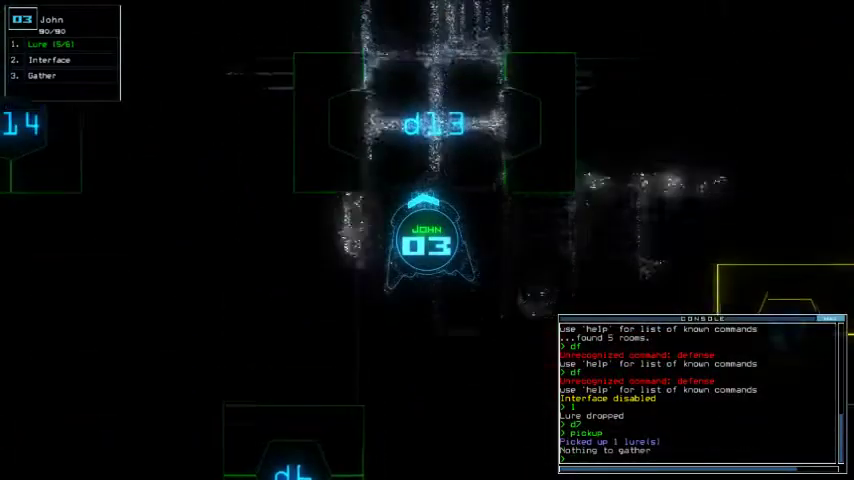
pyautogui.write('cccc')
pyautogui.press('Return')
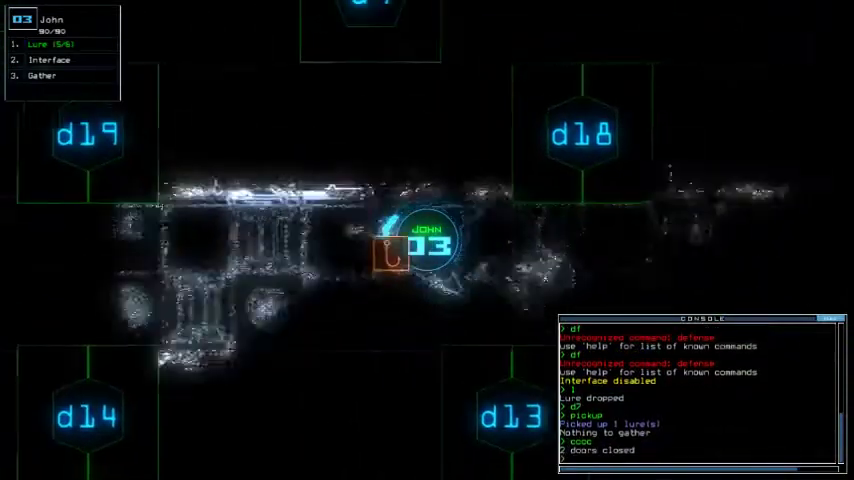
pyautogui.write('ckup')
pyautogui.press('Return')
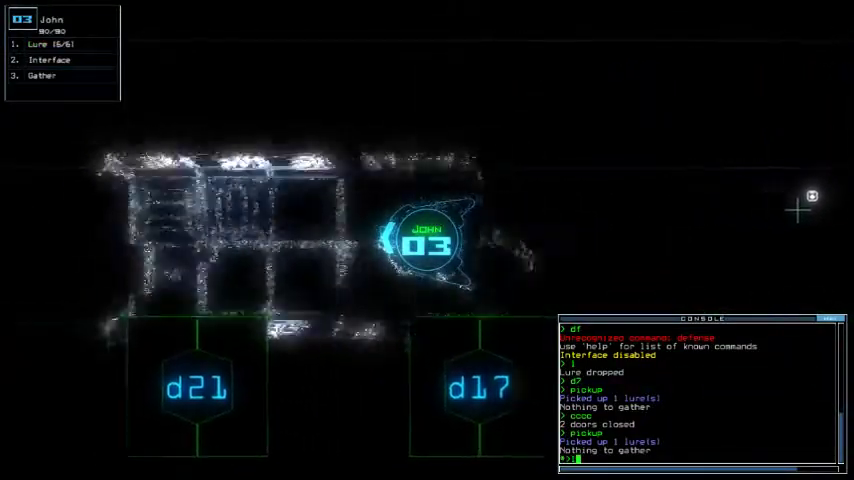
pyautogui.write('l')
# Drop two lures, open d22 to recover a lure, and review the full ship map.
pyautogui.press('Return')
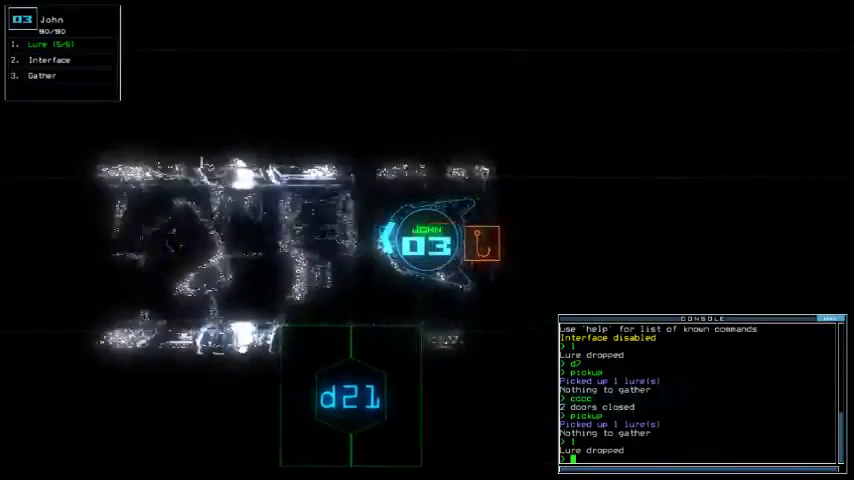
pyautogui.write('cc')
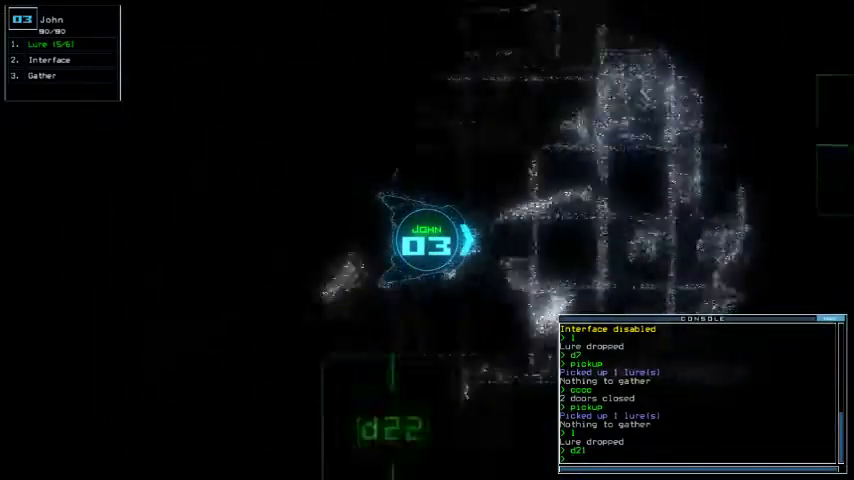
pyautogui.write('l')
pyautogui.press('Return')
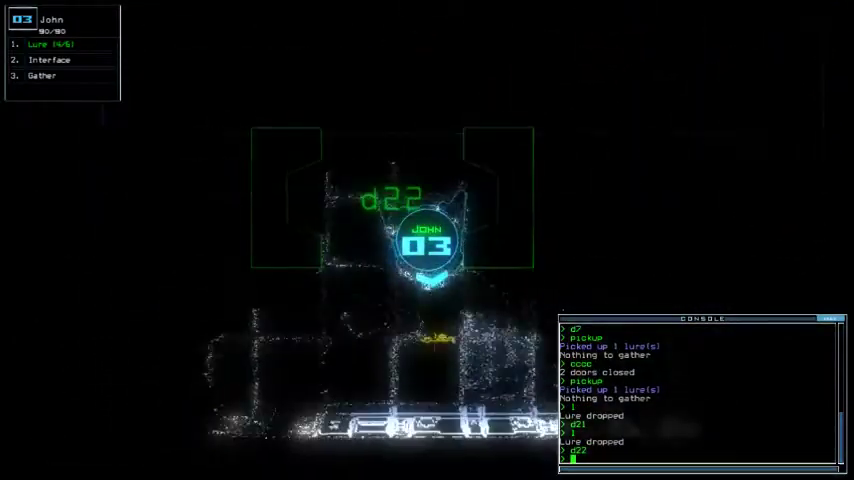
pyautogui.write('d')
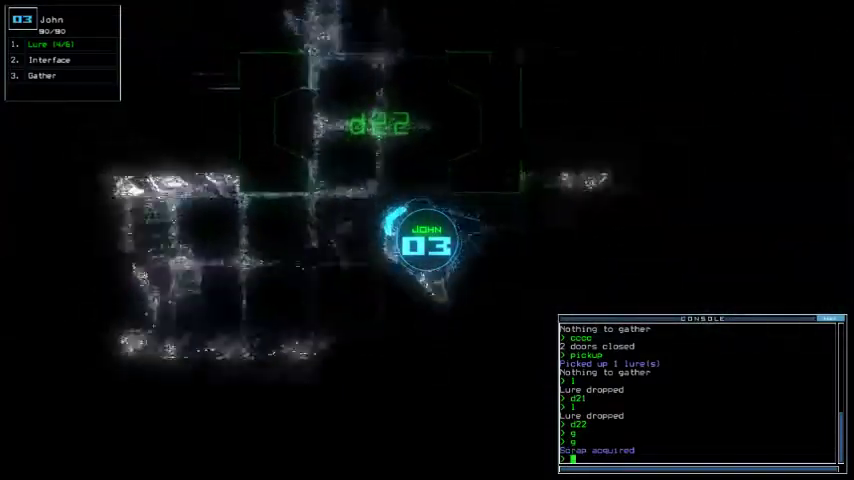
pyautogui.write('d22')
pyautogui.press('Return')
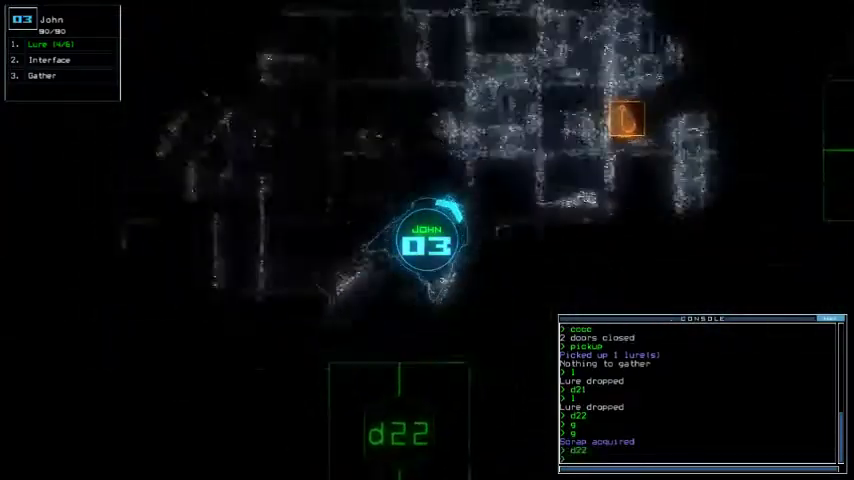
pyautogui.write('pickup')
pyautogui.press('Return')
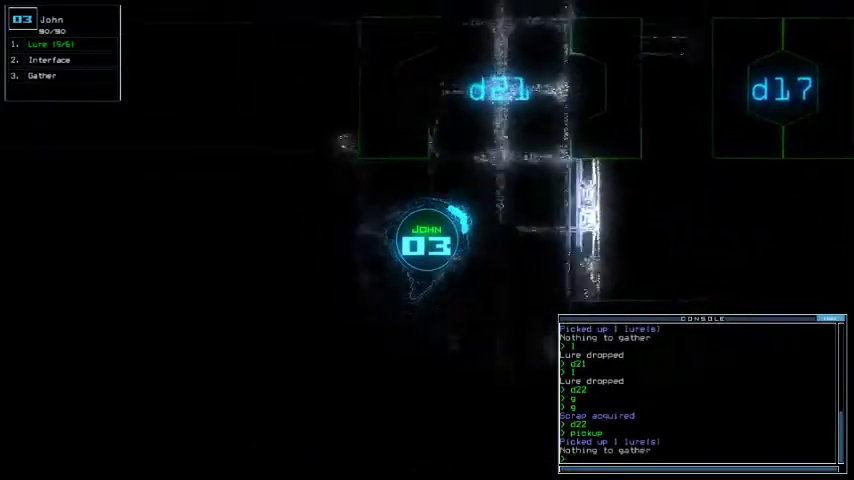
pyautogui.write('d21')
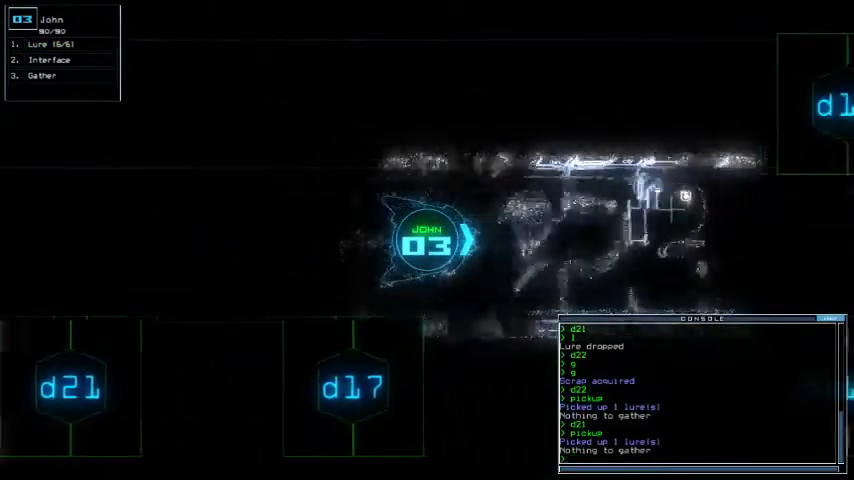
pyautogui.press('space')
pyautogui.press('space')
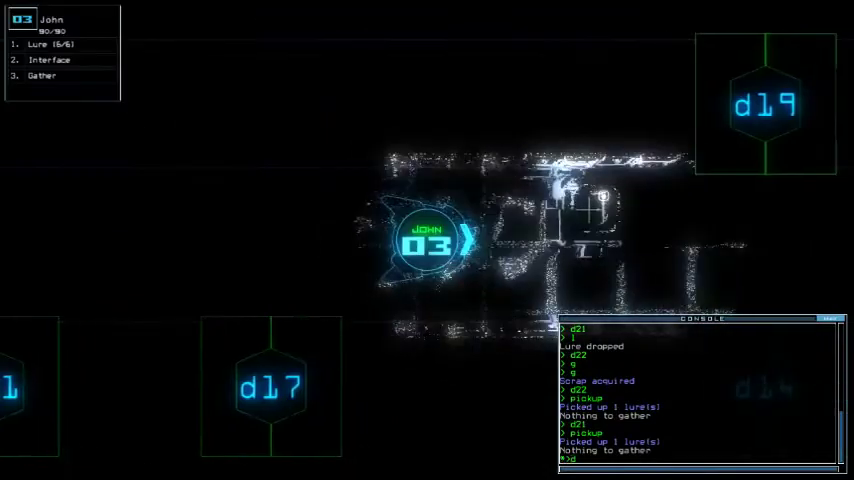
pyautogui.write('d19')
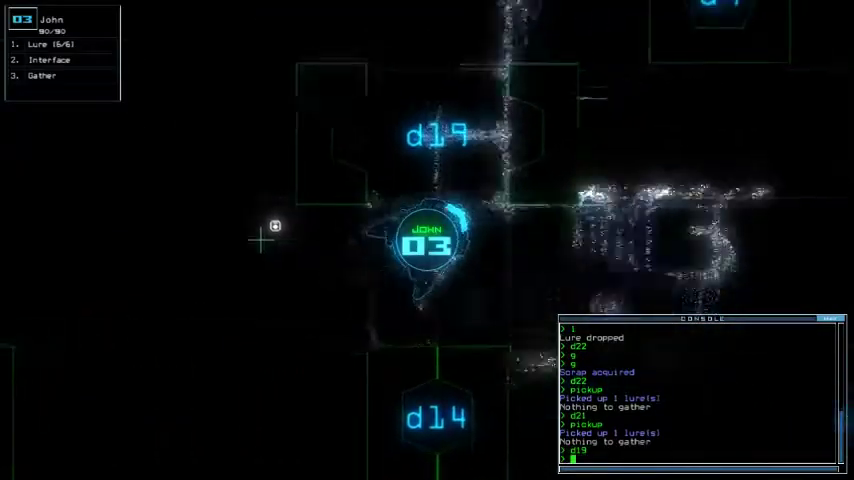
pyautogui.write('ga')
pyautogui.press('Return')
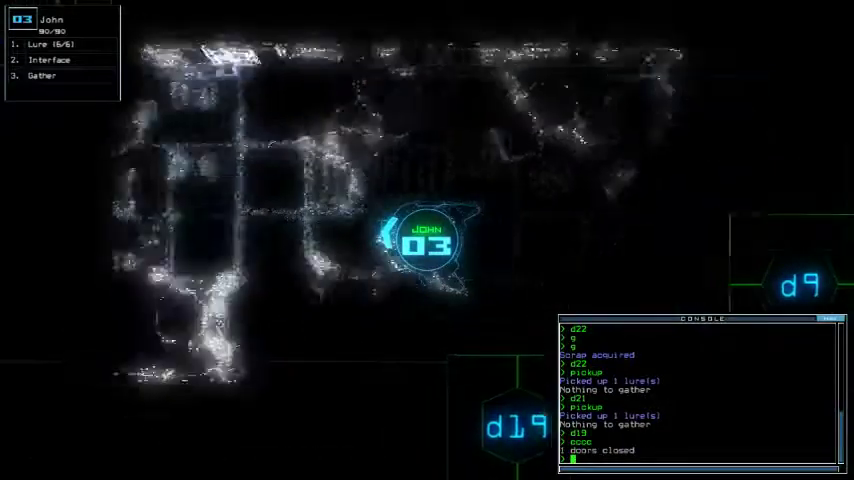
pyautogui.write('navigate 2 r1')
# Send Cliff back toward r1 and re-dock the ship at airlock a2.
pyautogui.press('Return')
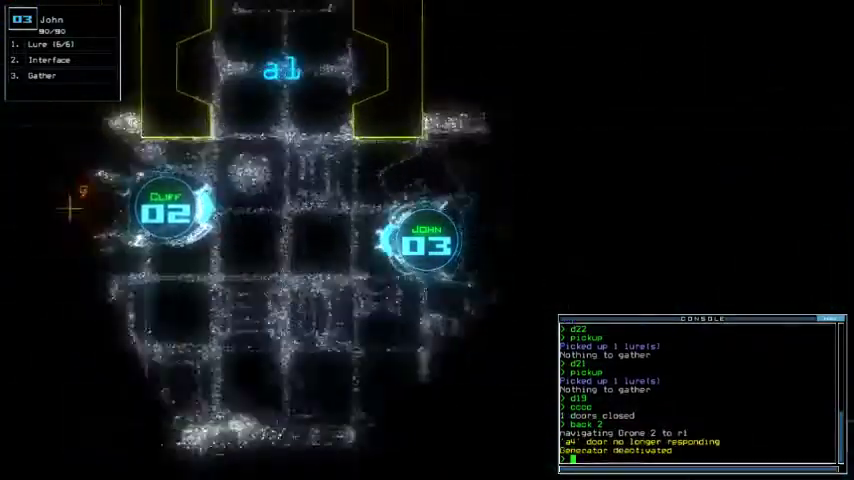
pyautogui.press('space')
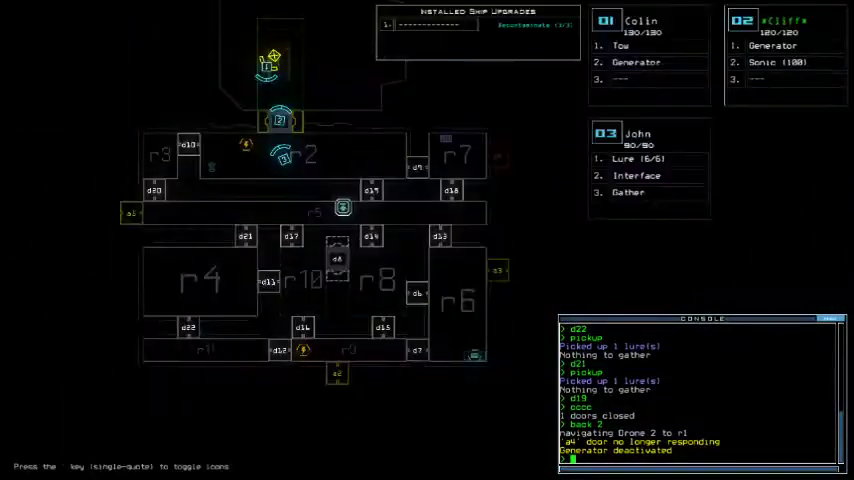
pyautogui.press('3')
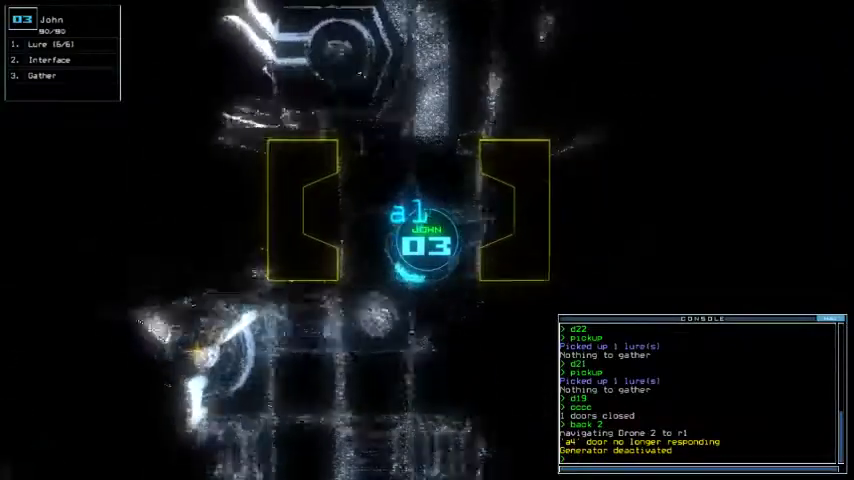
pyautogui.write('dd a2')
pyautogui.press('Return')
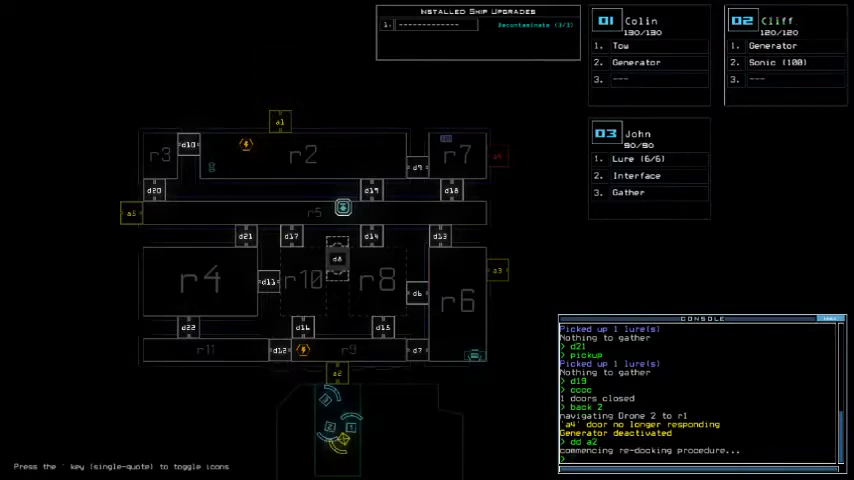
# Open all of room r1's doors, restart the generator and close one door.
pyautogui.press('2')
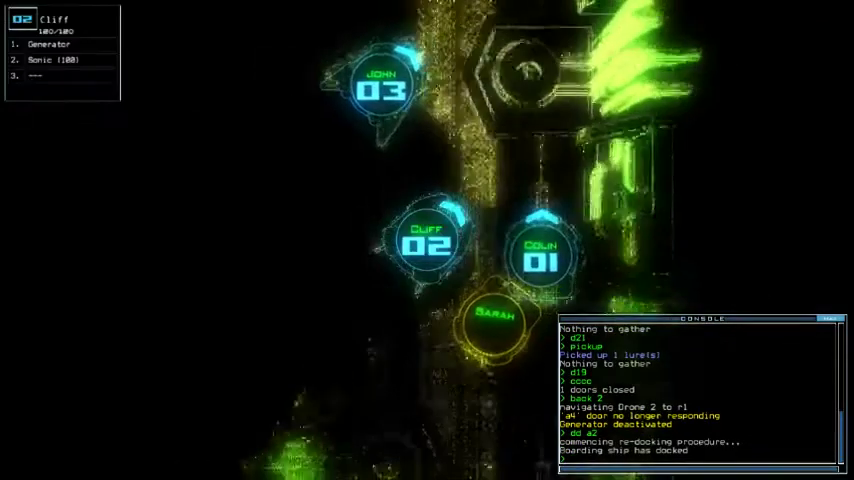
pyautogui.write('ar1')
pyautogui.press('Return')
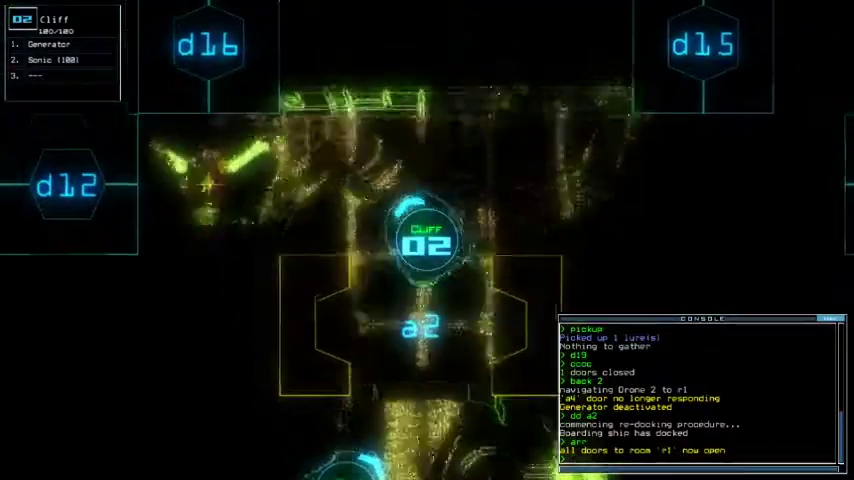
pyautogui.write('generator')
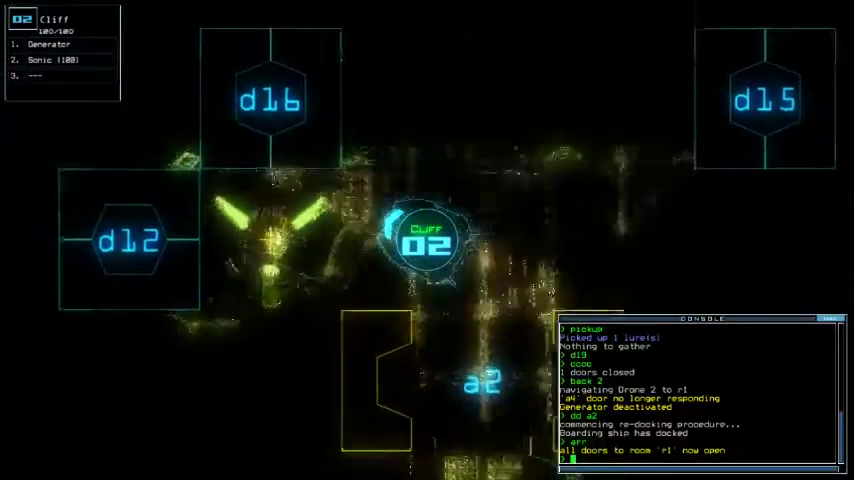
pyautogui.press('Return')
pyautogui.press('space')
pyautogui.write('cccc')
pyautogui.press('Return')
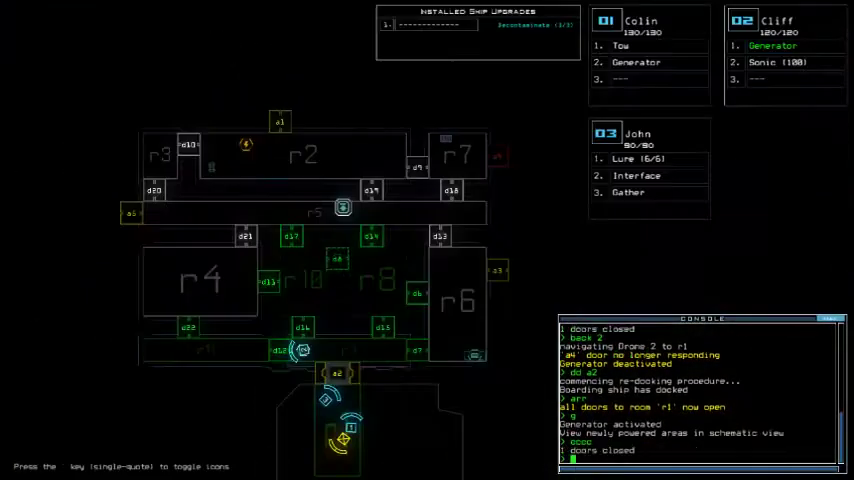
# Send John through doors d12 and d22.
pyautogui.press('space')
pyautogui.press('2')
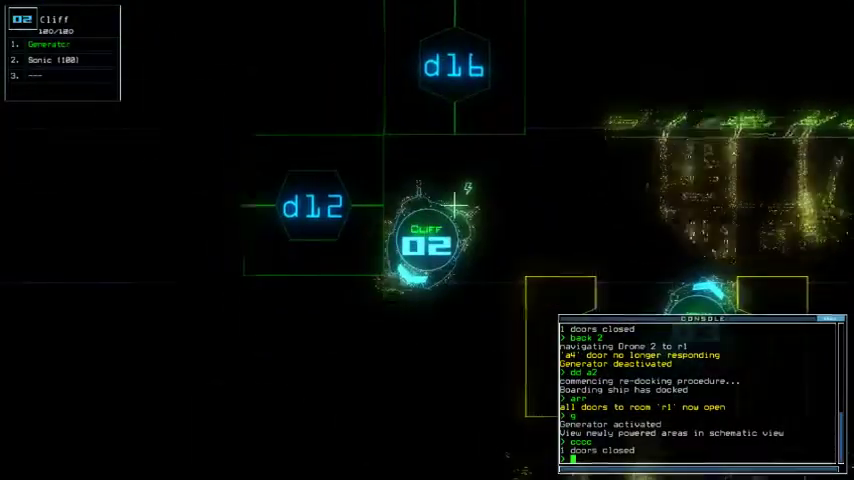
pyautogui.write('3')
pyautogui.write('d12')
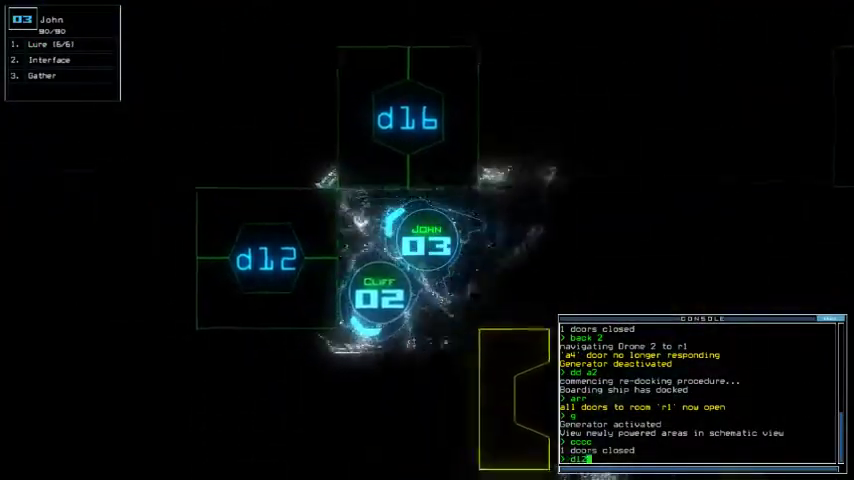
pyautogui.press('Return')
pyautogui.press('space')
pyautogui.press('space')
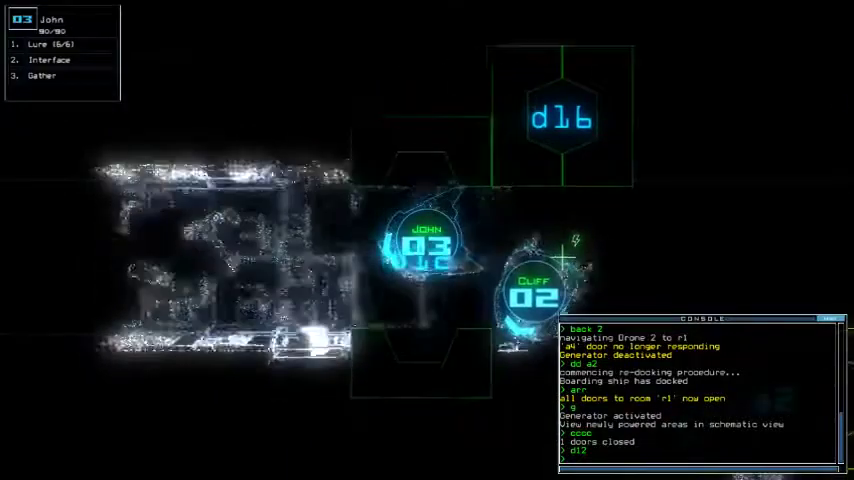
pyautogui.write('d22')
pyautogui.press('Return')
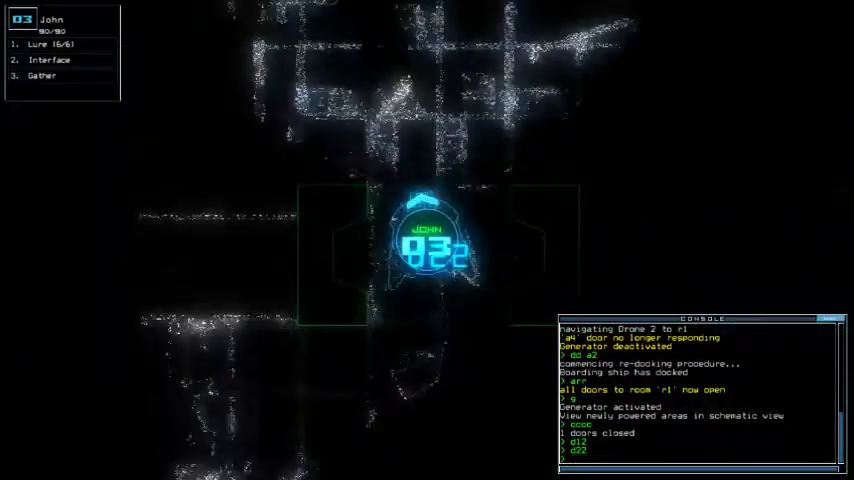
pyautogui.write('1')
# Have John drop a lure and head for d8, then return to Cliff's camera.
pyautogui.press('Return')
pyautogui.write('d11')
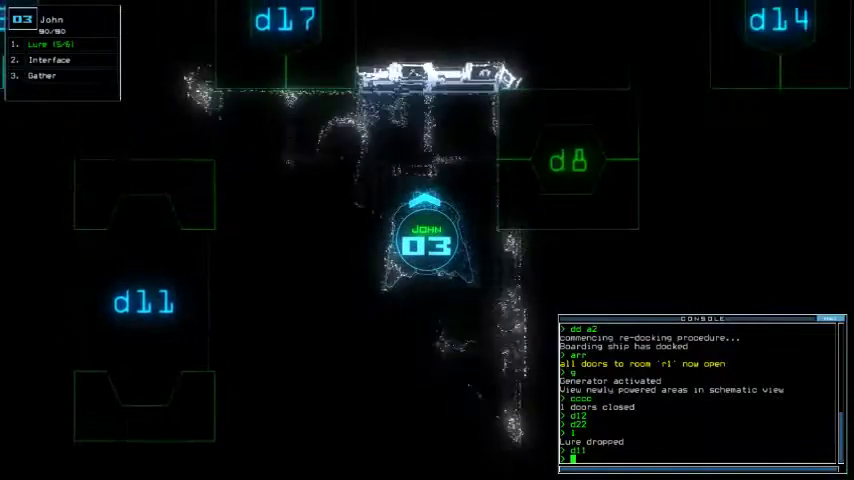
pyautogui.write('d8')
pyautogui.press('Return')
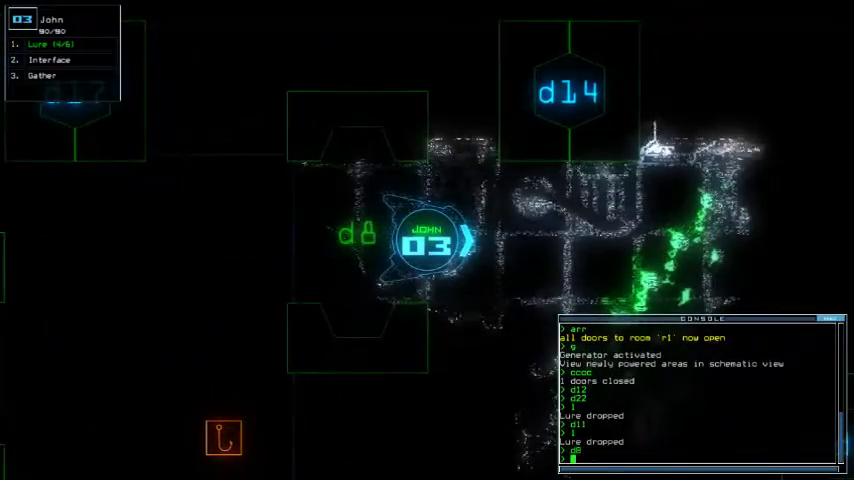
pyautogui.press('space')
pyautogui.write('d15')
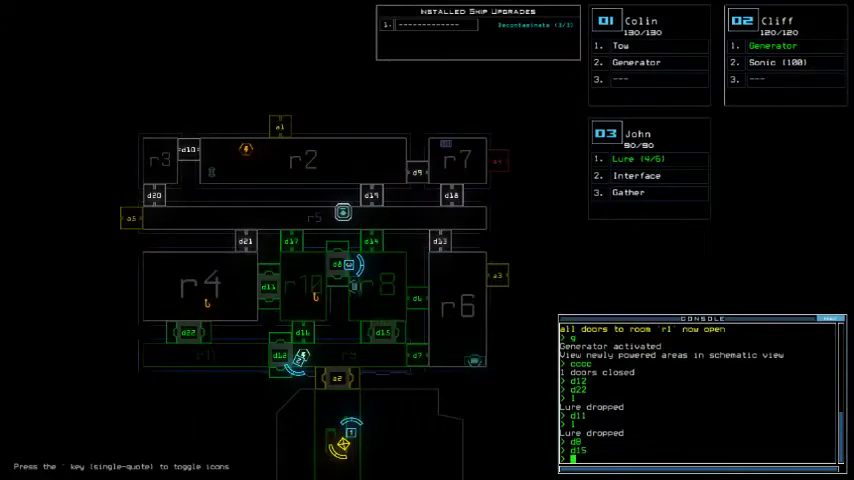
pyautogui.press('space')
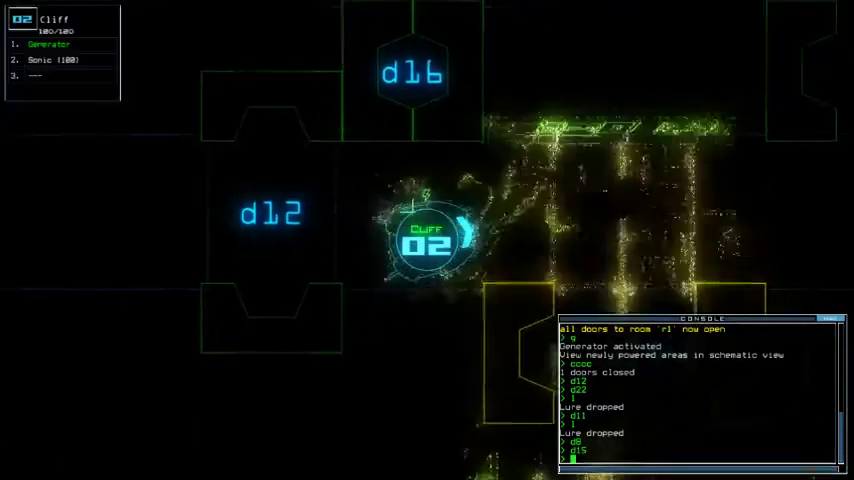
pyautogui.write('swap 2')
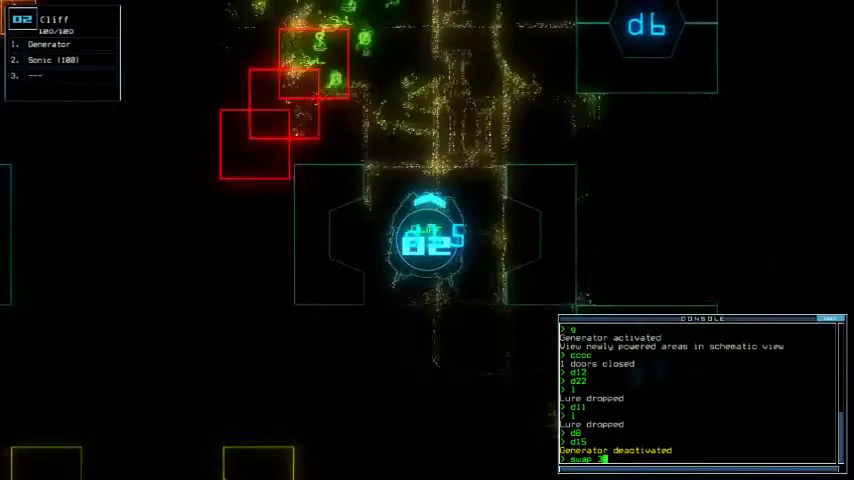
# Swap Cliff's sonic module to John and fire a sonic pulse.
pyautogui.press('Return')
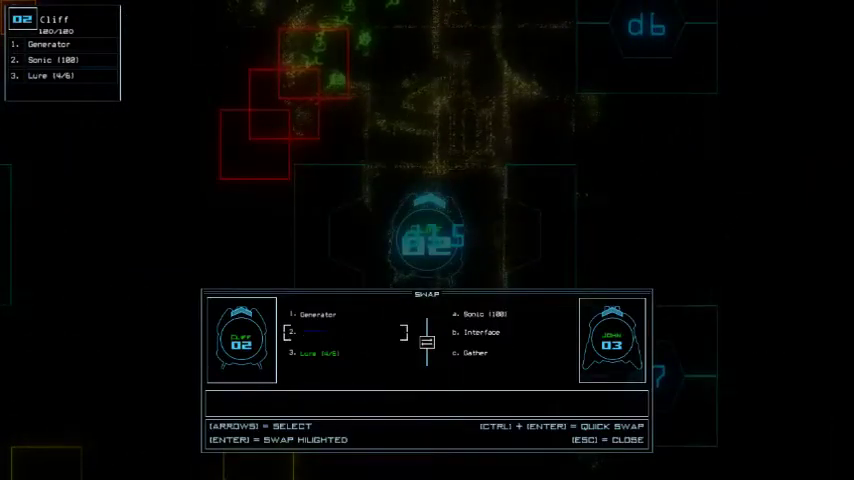
pyautogui.press('Escape')
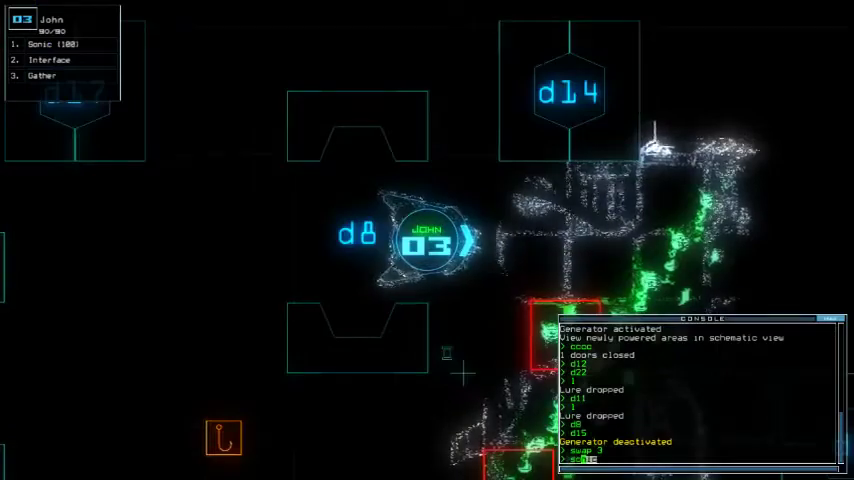
pyautogui.press('Return')
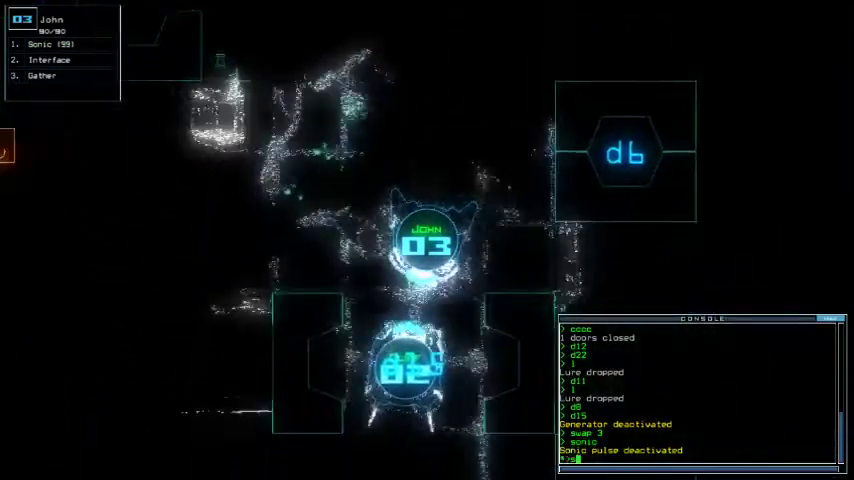
# Swap the lures back to John and send Cliff back to r1.
pyautogui.press('Return')
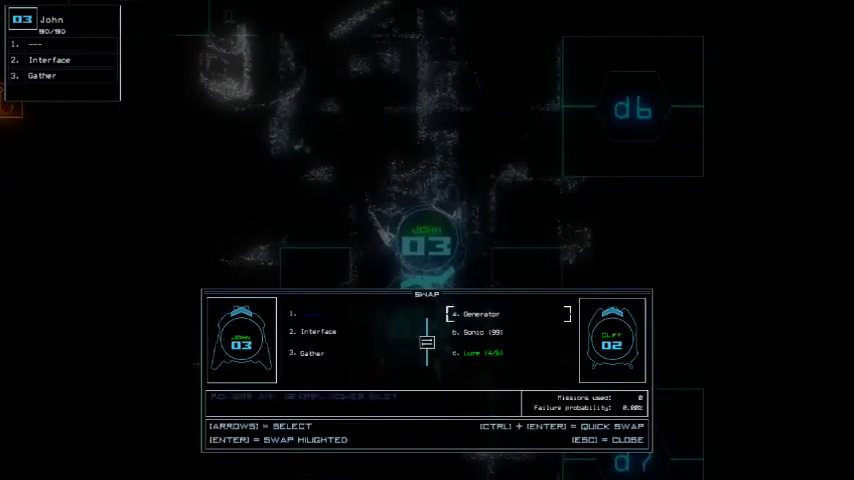
pyautogui.press('Escape')
pyautogui.write('2')
pyautogui.press('Return')
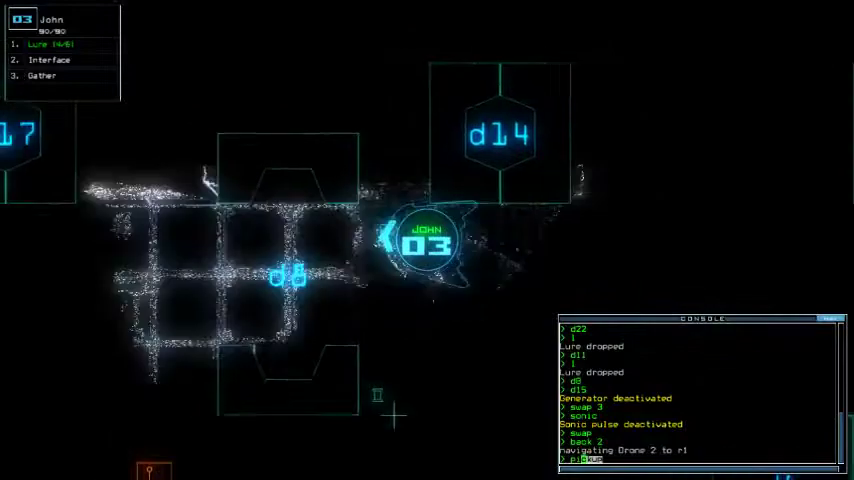
pyautogui.write('ckup')
# Pick up John's two lures, exit the derelict and accept the 800-point score.
pyautogui.press('Return')
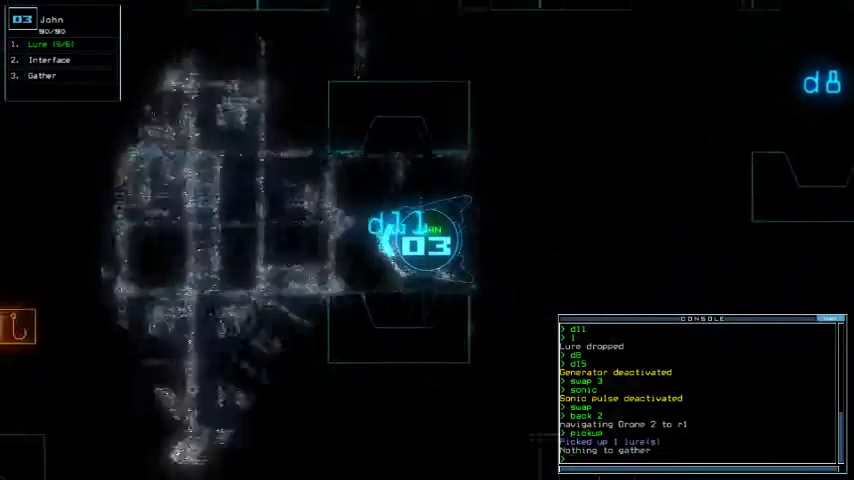
pyautogui.write('pickup')
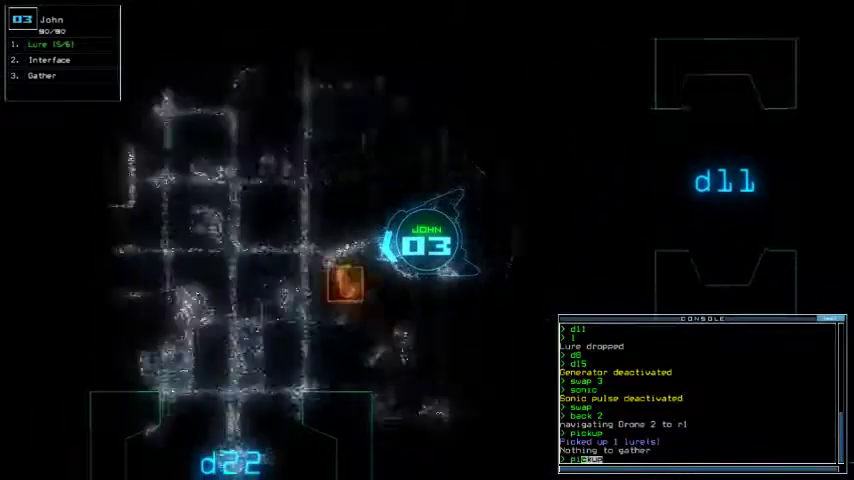
pyautogui.write('ou')
pyautogui.press('Return')
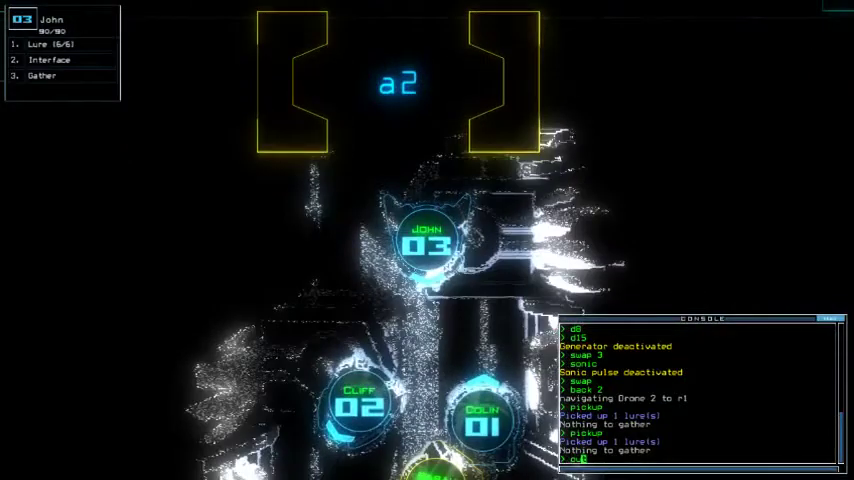
pyautogui.write('exit')
pyautogui.press('Return')
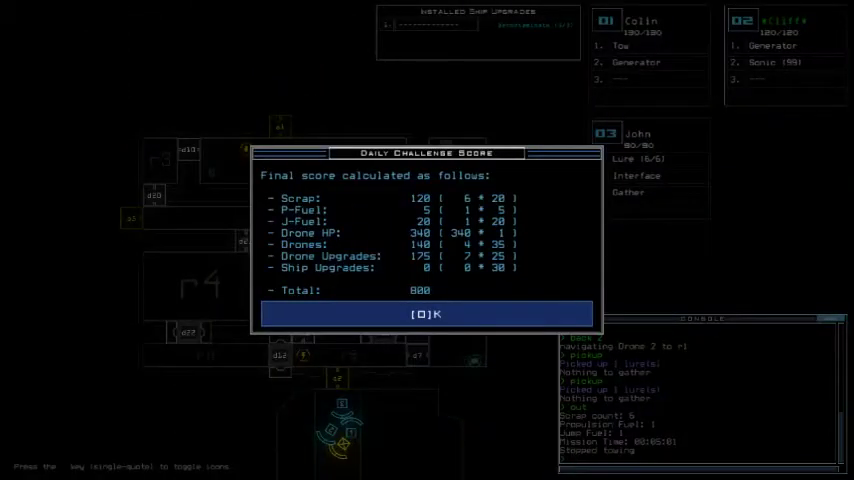
pyautogui.press('Return')
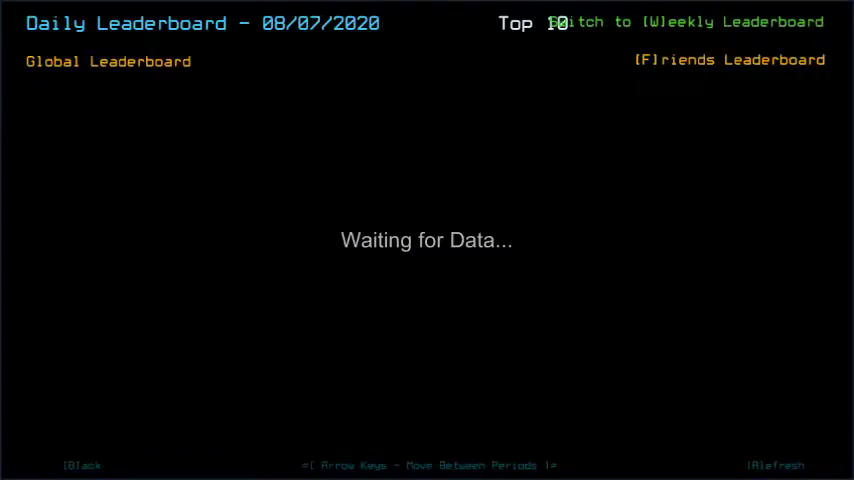